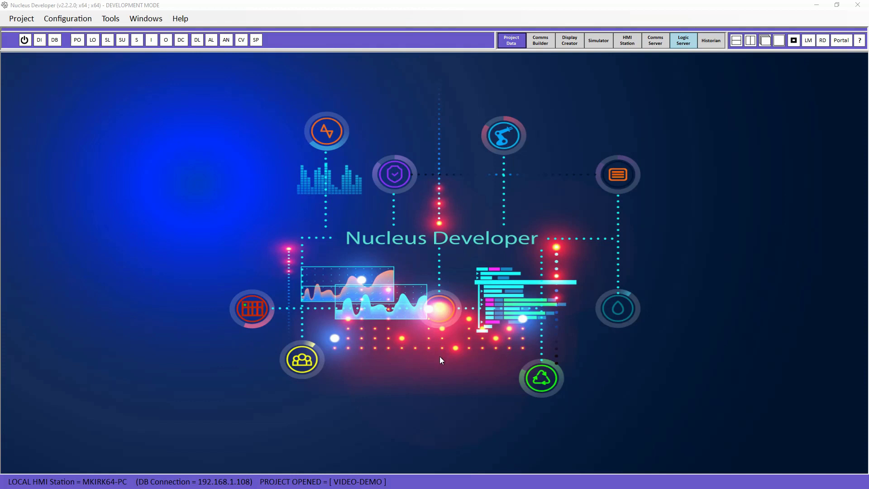
Open the alarm definitions and examine the ALARM-1 entry's description, indication name and available source choices.
click(213, 39)
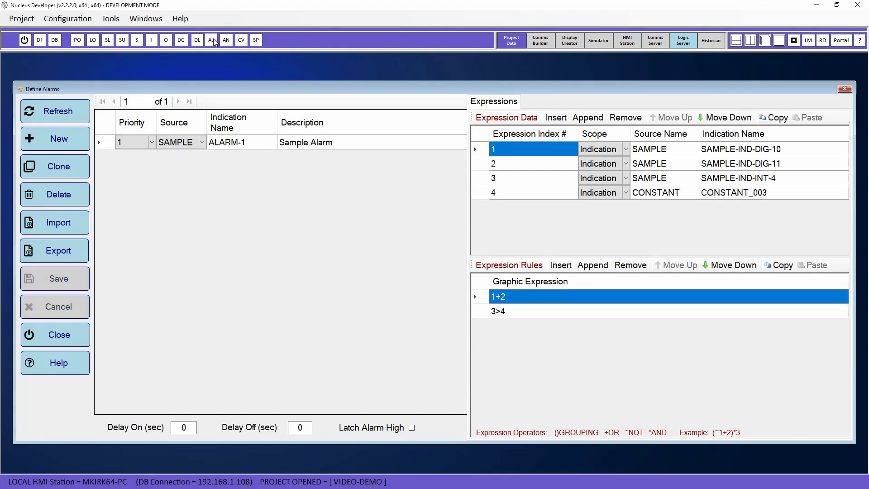
click(254, 145)
click(305, 144)
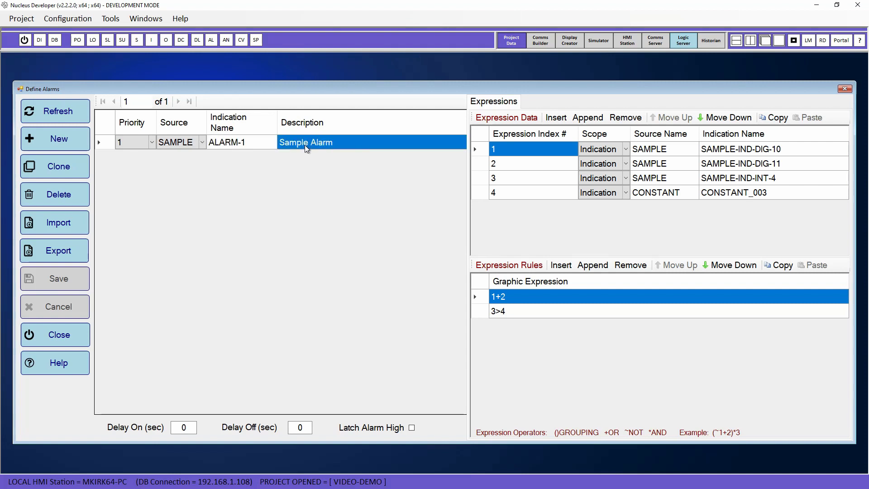
click(270, 143)
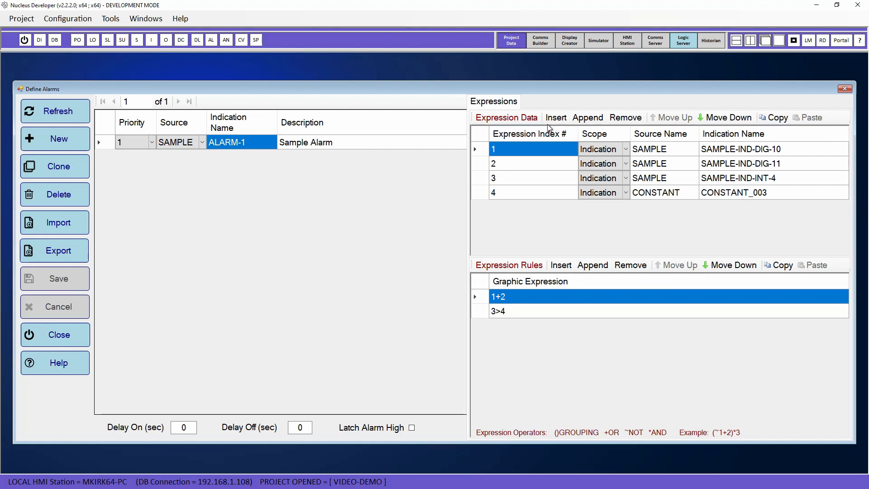
click(200, 144)
click(201, 144)
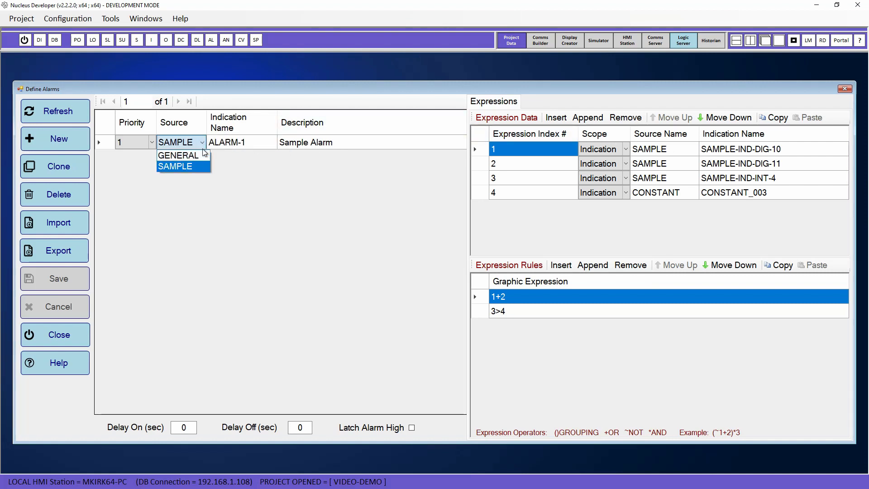
click(198, 166)
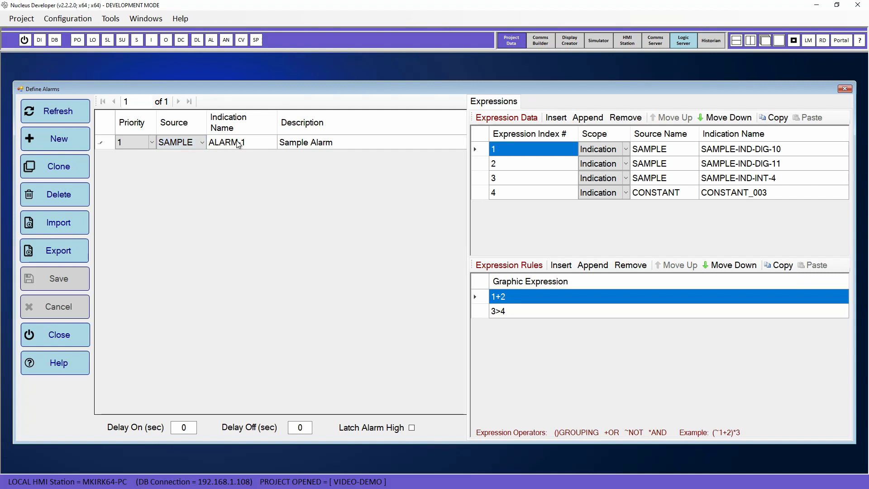
Examine the indications and the constant referenced in ALARM-1's expression data.
click(770, 150)
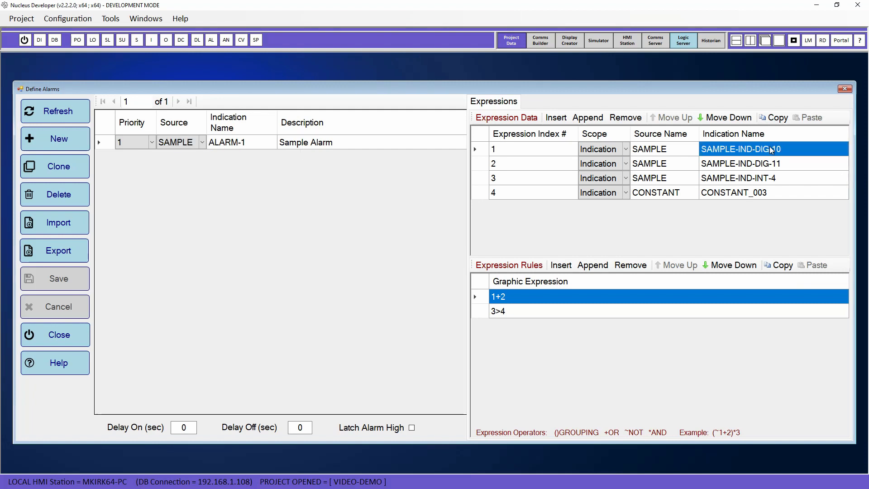
click(769, 166)
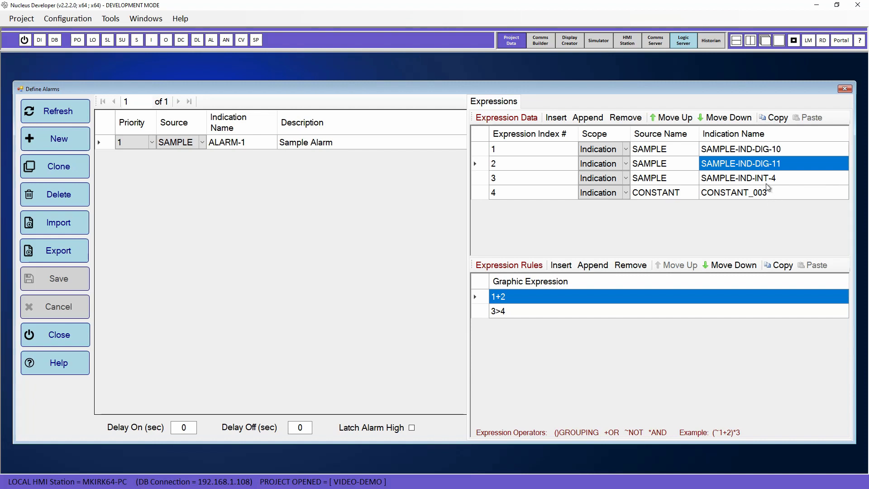
click(764, 180)
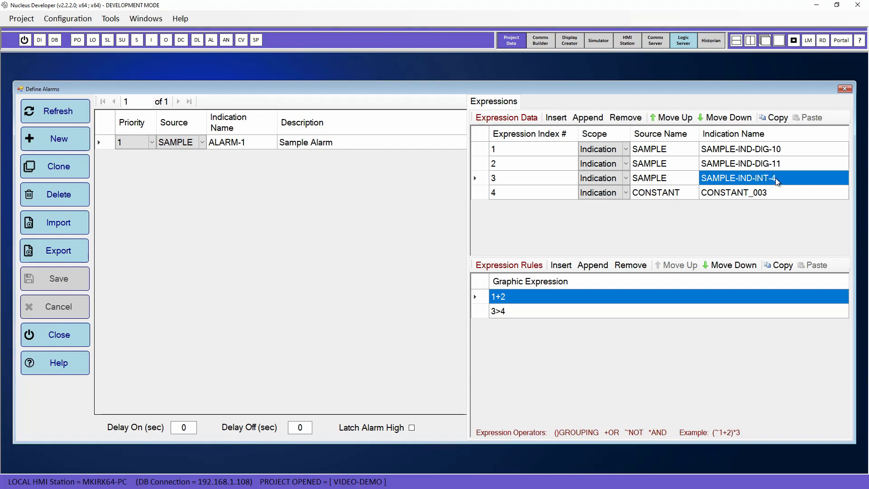
click(736, 193)
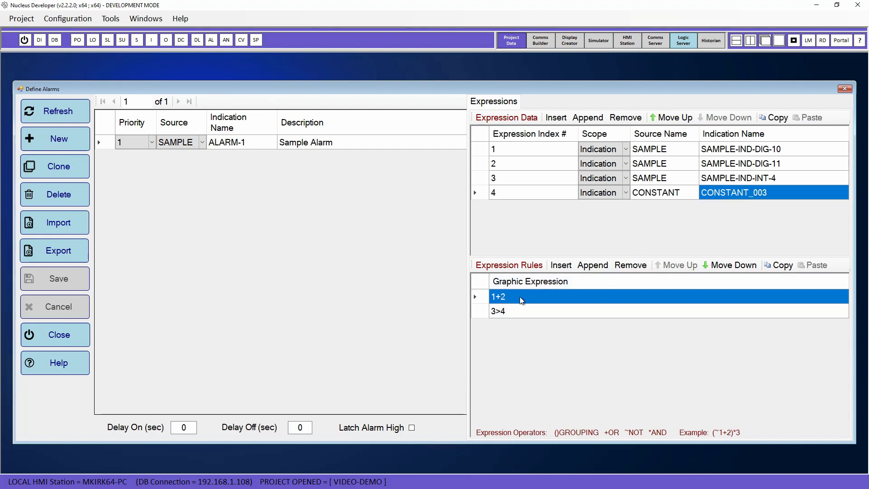
click(777, 163)
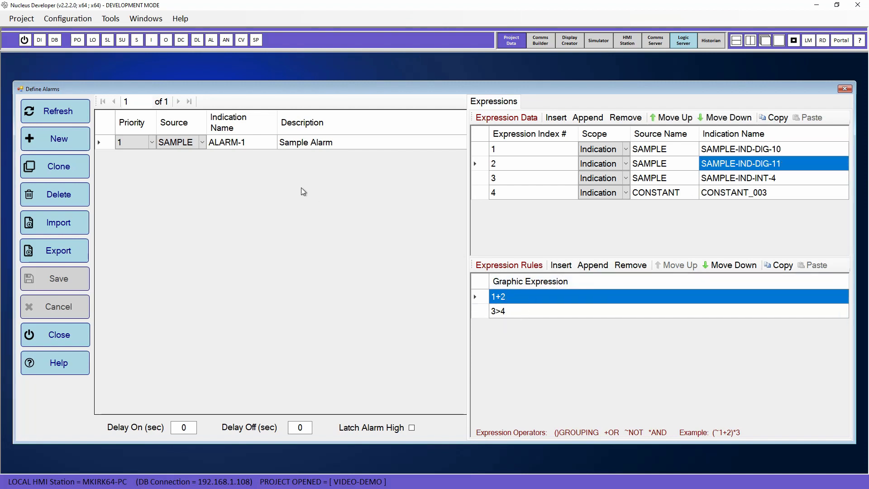
click(247, 143)
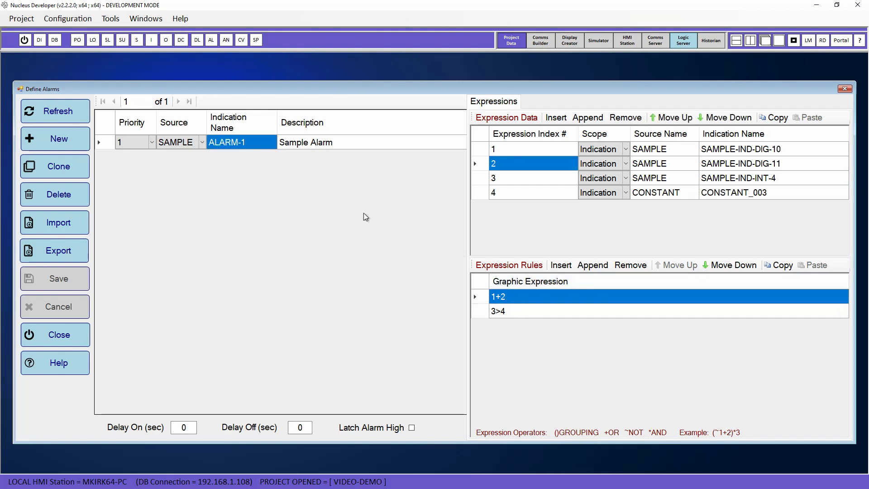
Compare the expression rules 1+2 and 3>4 with their indexed expression data, discarding any pending alarm edit.
click(531, 299)
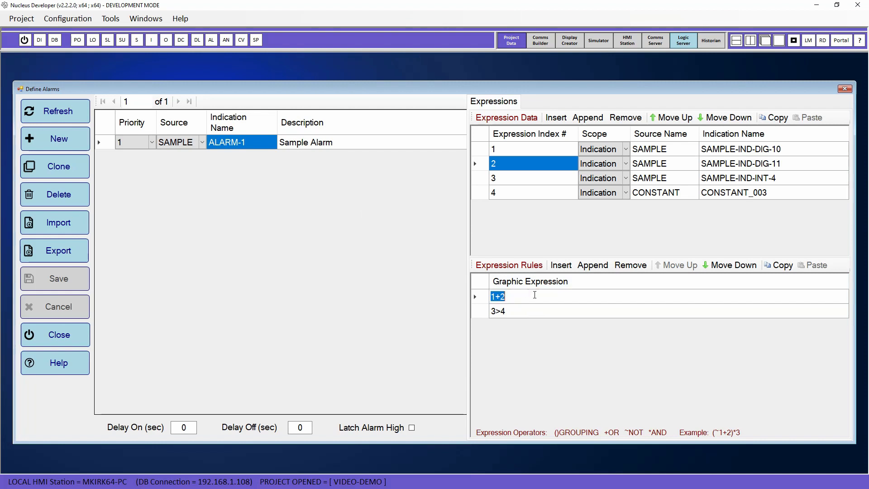
click(761, 181)
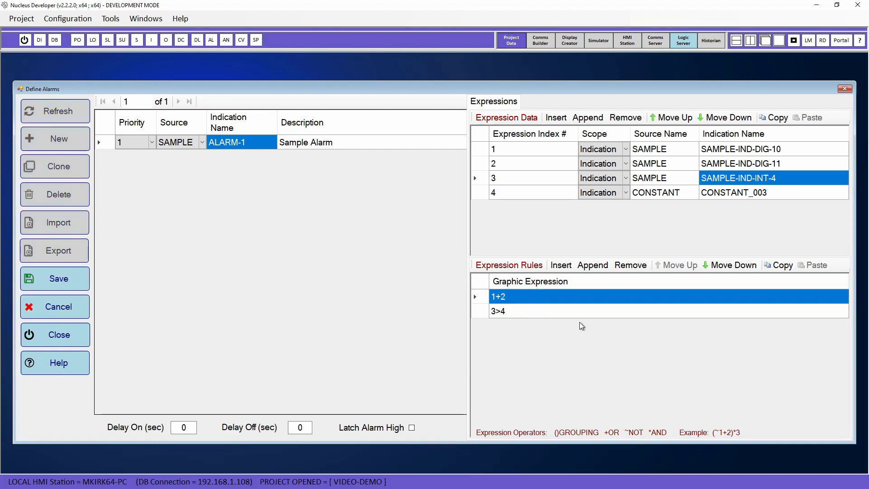
click(526, 311)
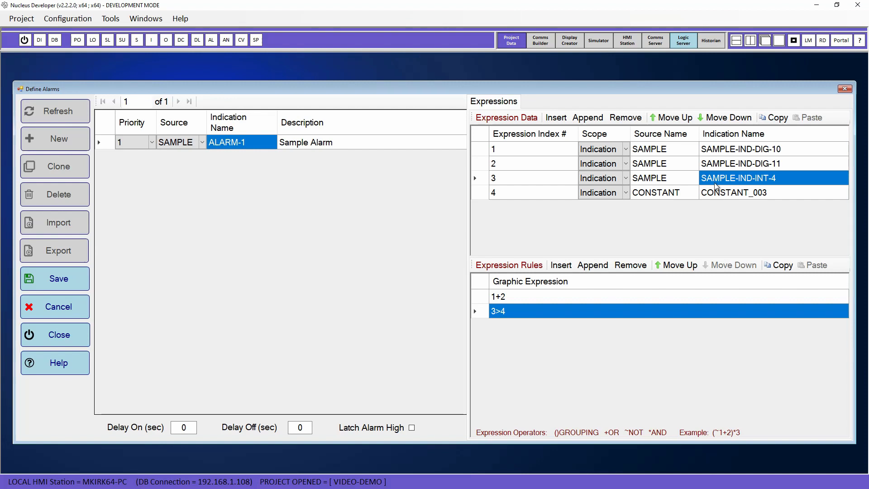
click(754, 194)
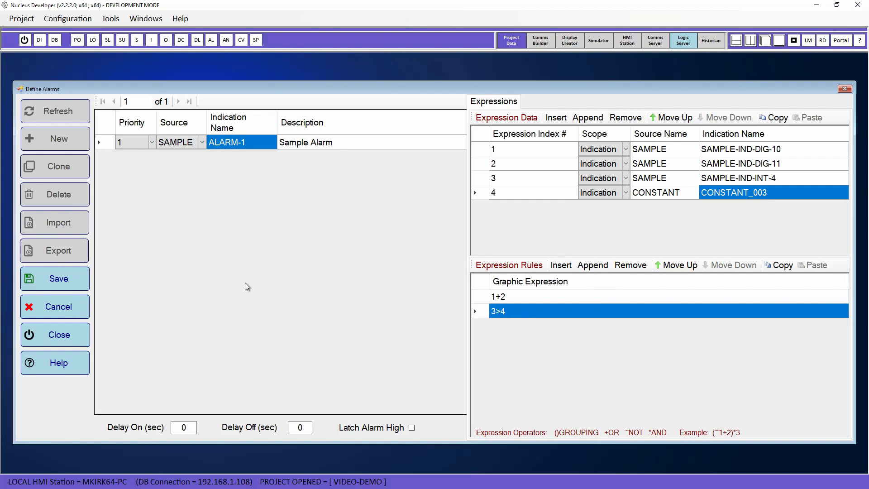
click(59, 308)
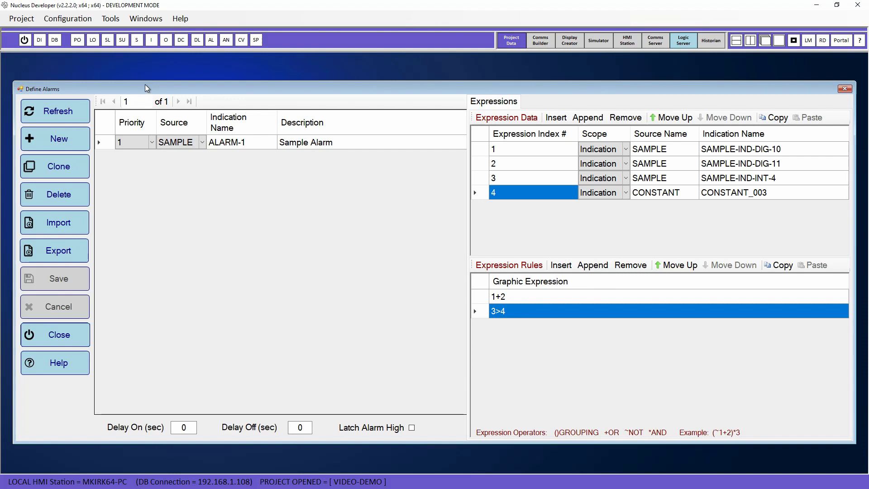
Open the I/O source definitions, auto-size the list's columns, and enlarge and reposition the window.
click(137, 40)
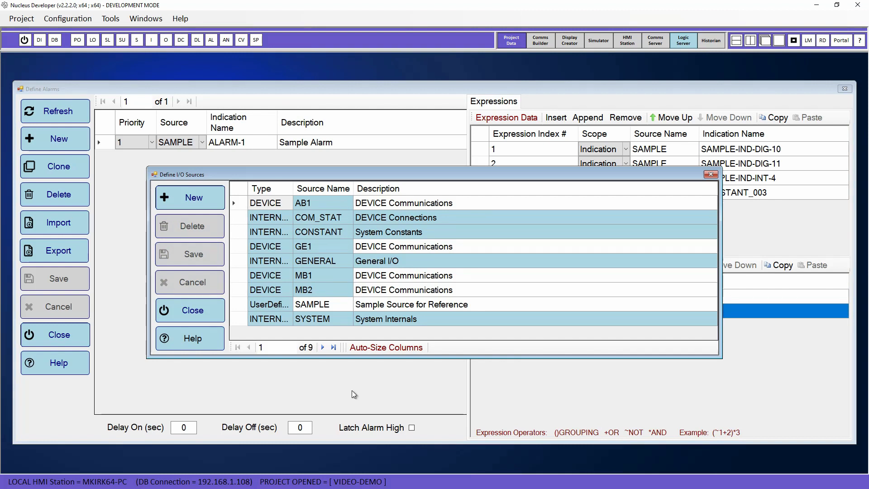
click(388, 348)
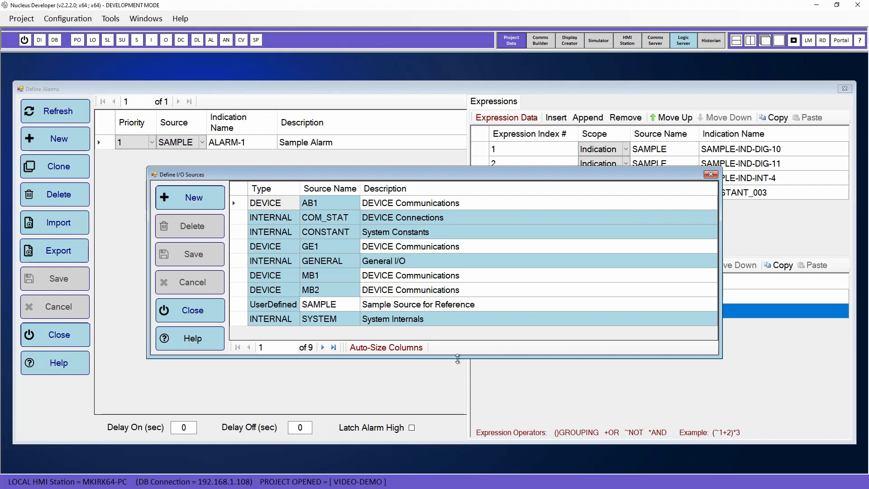
drag(457, 357, 457, 412)
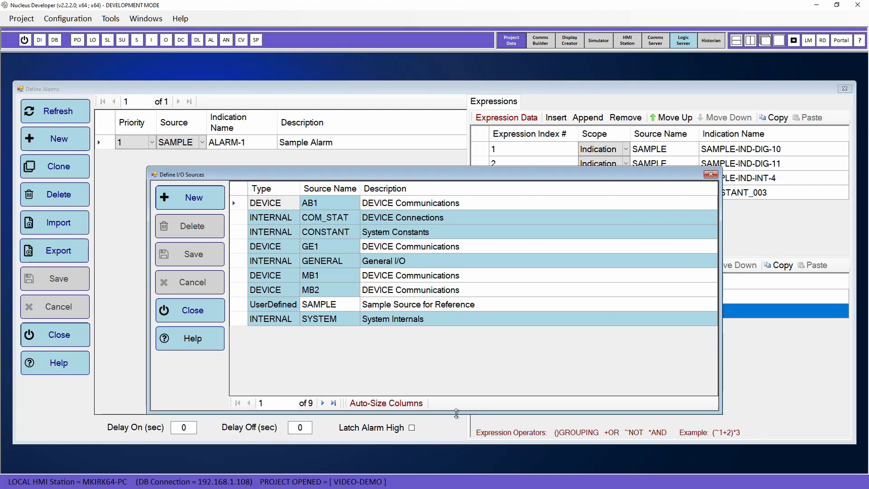
drag(399, 177, 402, 117)
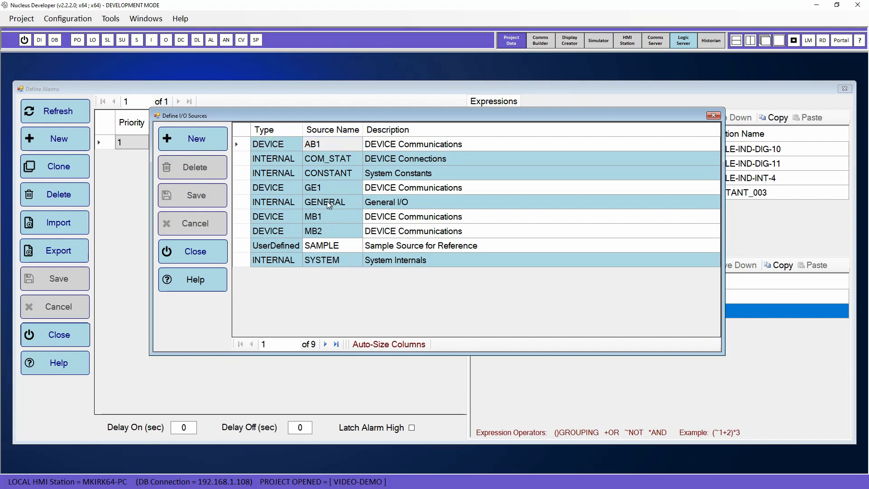
Examine the device sources GE1, MB1, MB2 and AB1 and the internal sources SYSTEM and COM_STAT.
click(327, 187)
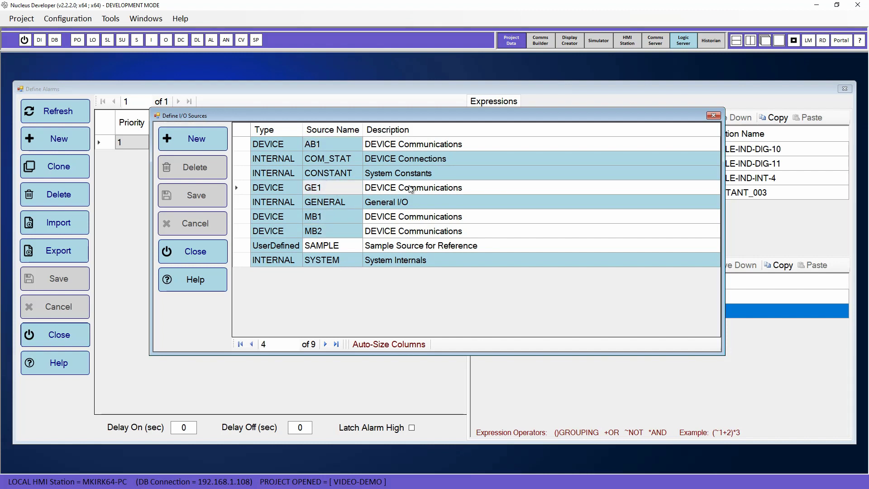
click(413, 218)
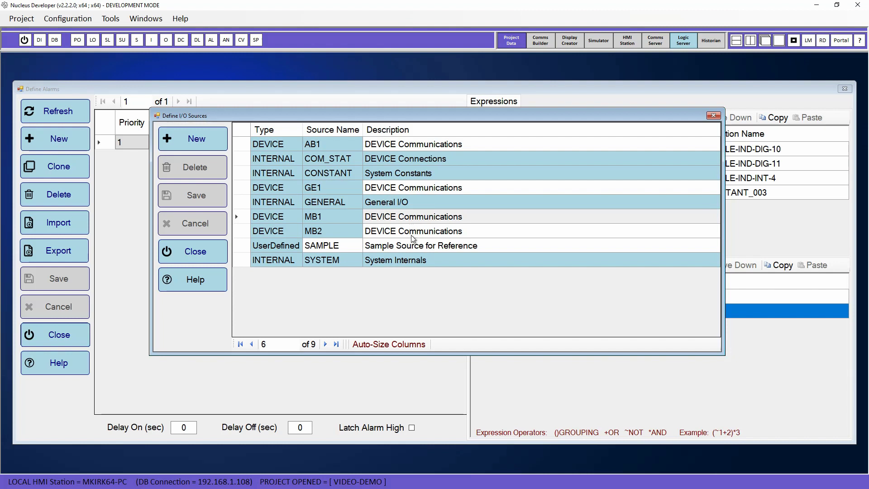
click(414, 234)
click(406, 144)
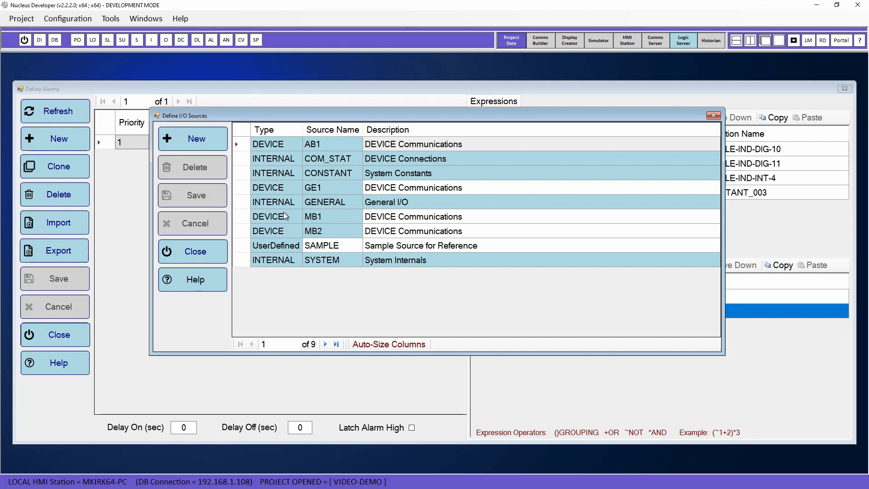
click(327, 264)
click(340, 162)
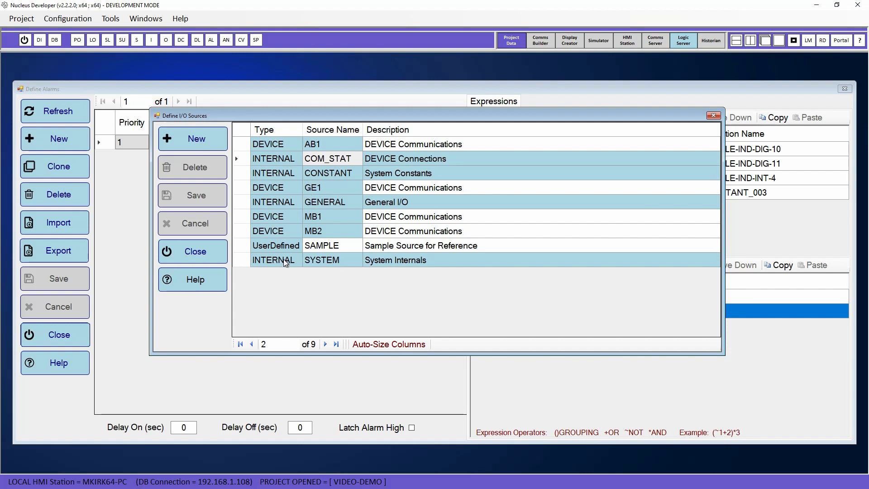
Check whether the descriptions of the MB1, MB2 and SAMPLE sources are editable, without altering them.
click(412, 218)
click(427, 220)
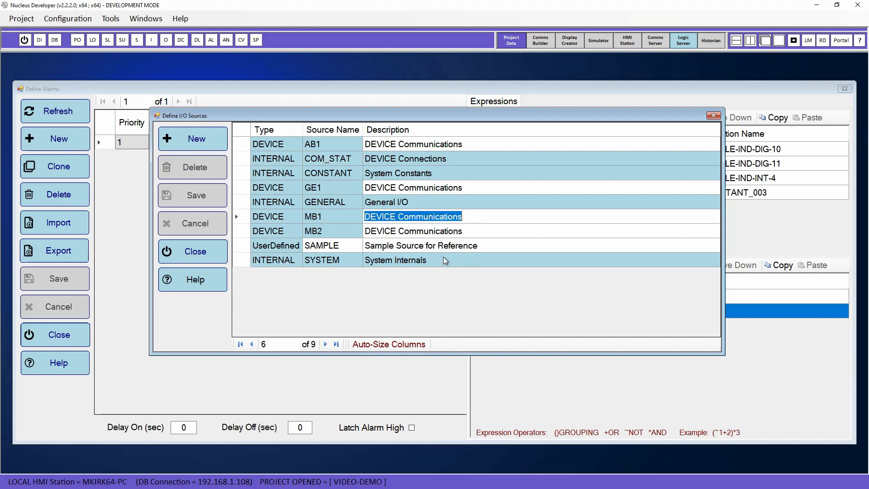
click(424, 234)
click(432, 236)
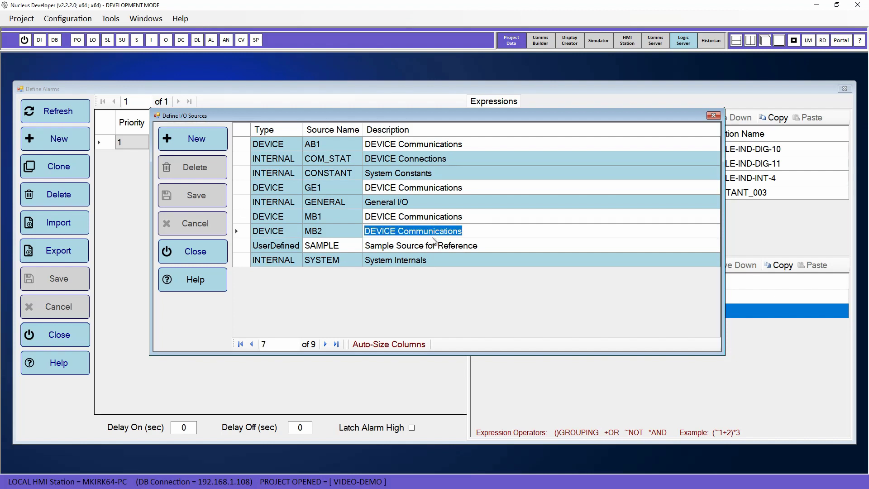
click(406, 250)
click(424, 250)
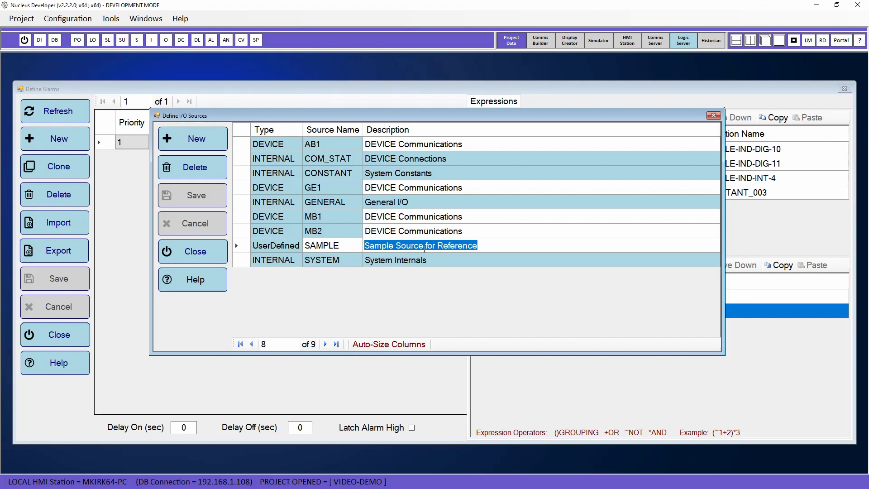
key(Escape)
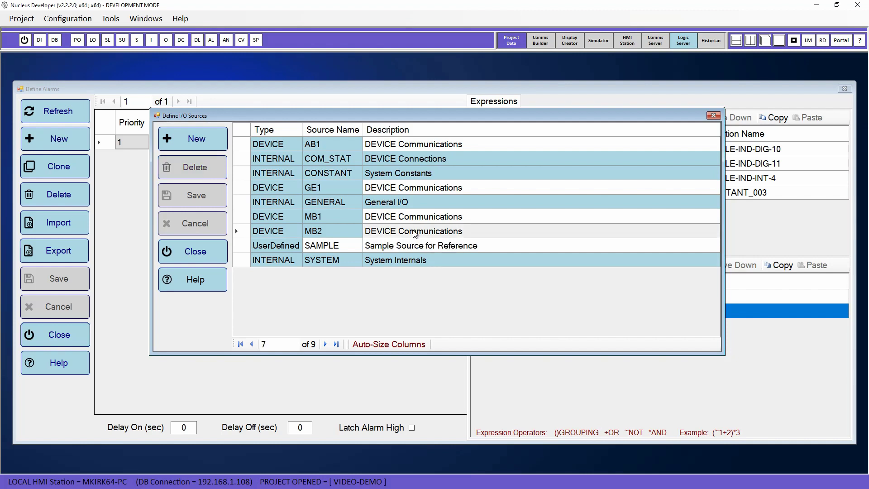
Add a user-defined I/O source named SA with the description "Server Alarms" and save it.
click(204, 144)
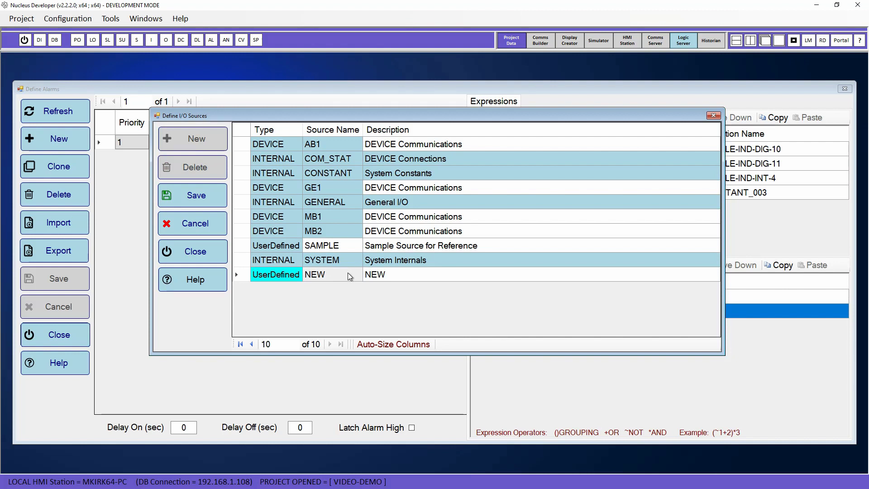
click(348, 277)
text(SA)
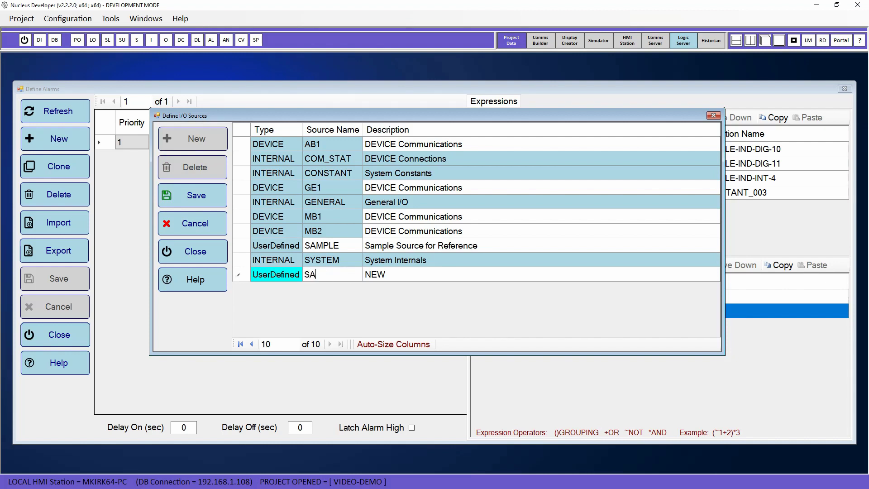
click(396, 279)
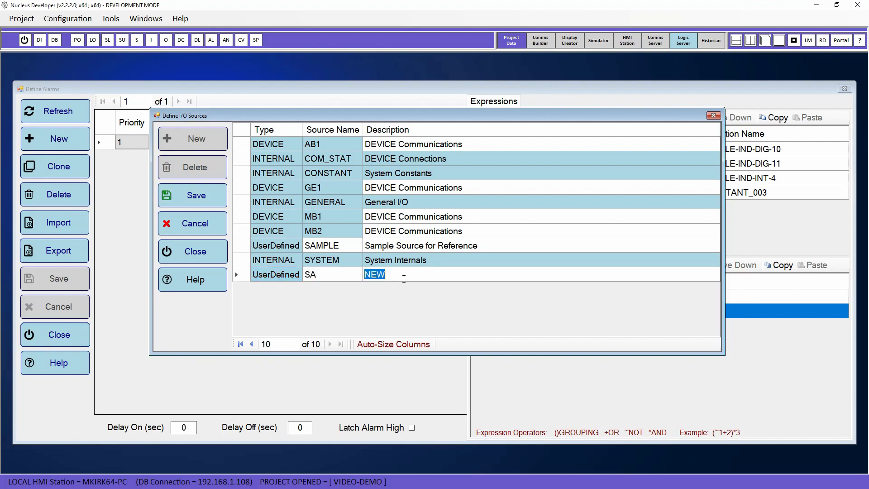
text(Server Alarms)
click(194, 197)
Add a user-defined I/O source named TA with the description "Tank Alarms" and save it.
click(181, 137)
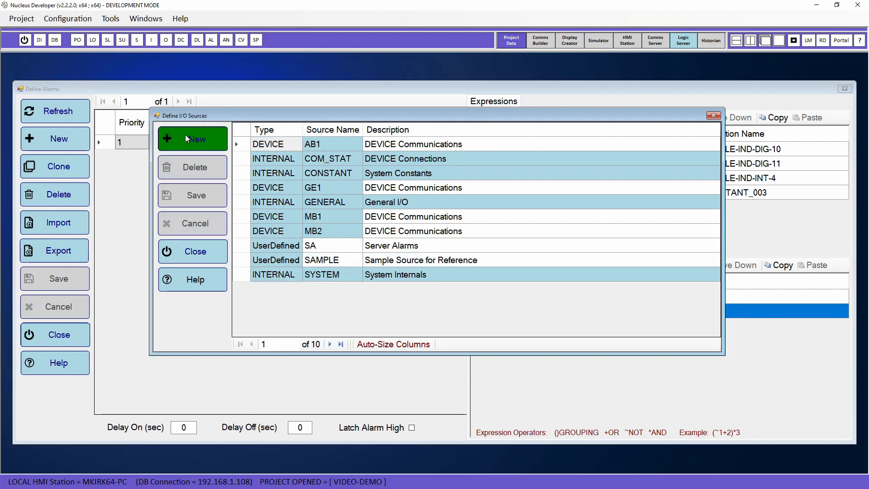
click(319, 293)
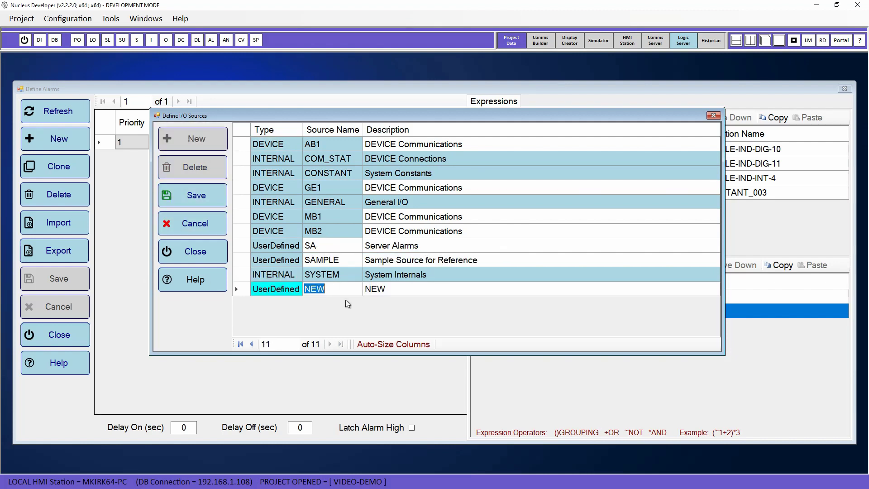
text(TA)
click(420, 289)
click(421, 289)
text(T)
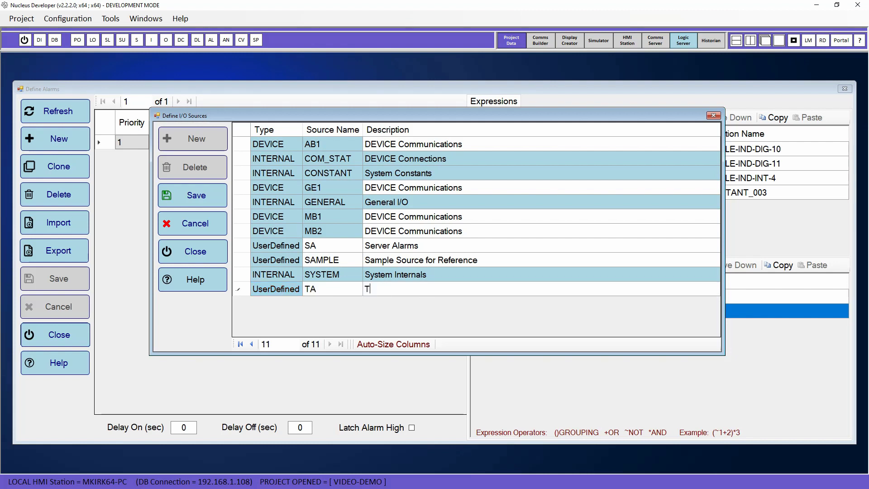
text(ank Alarms)
key(Return)
click(212, 197)
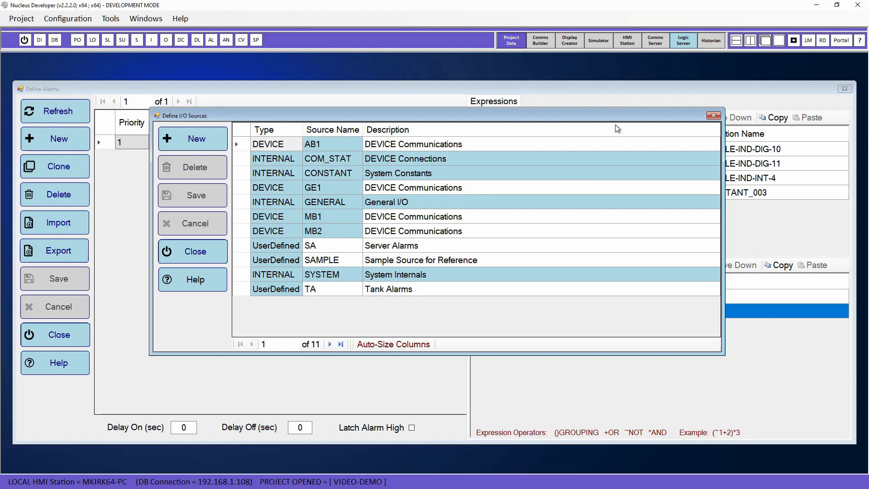
Close the I/O source definitions and add a new alarm with its source set to SA.
click(713, 116)
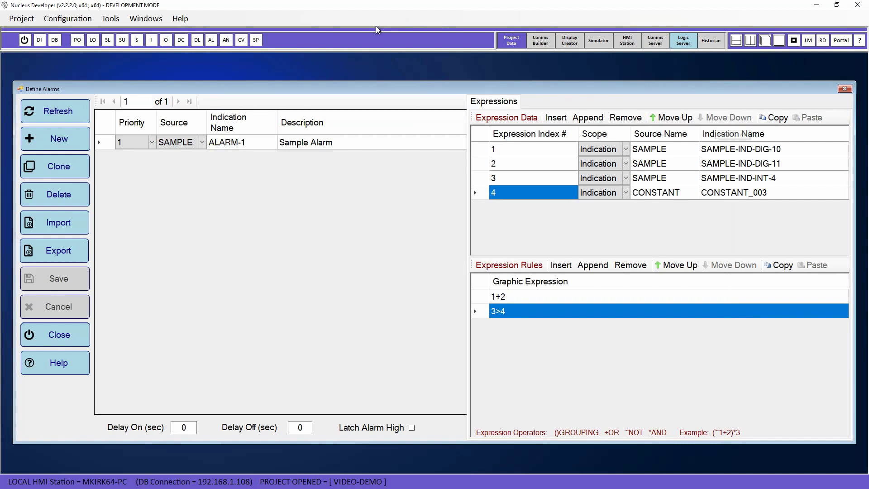
click(49, 138)
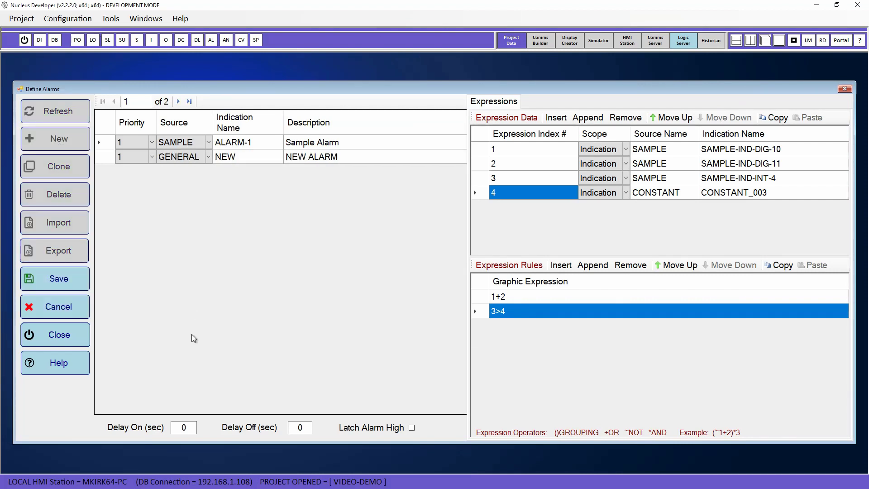
click(207, 157)
click(208, 156)
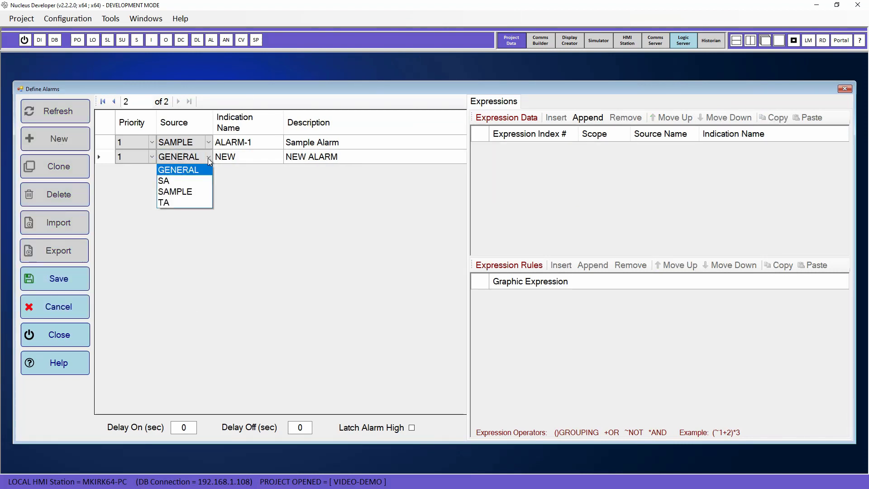
click(188, 180)
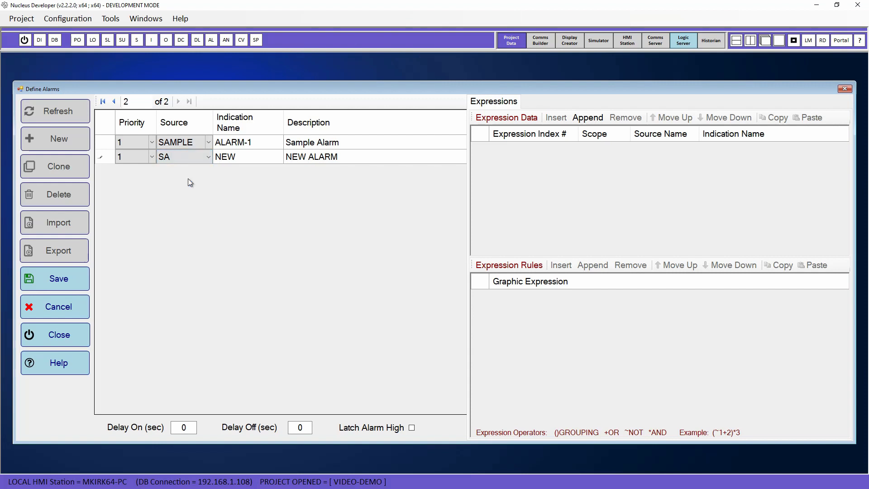
Set the new SA alarm's indication name to CS01_ALARM.
click(264, 159)
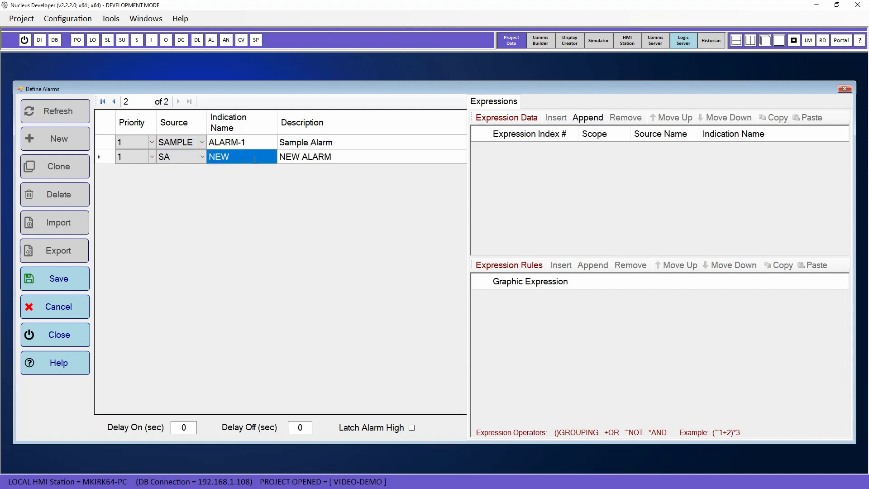
double_click(255, 157)
drag(264, 158, 159, 157)
text(C)
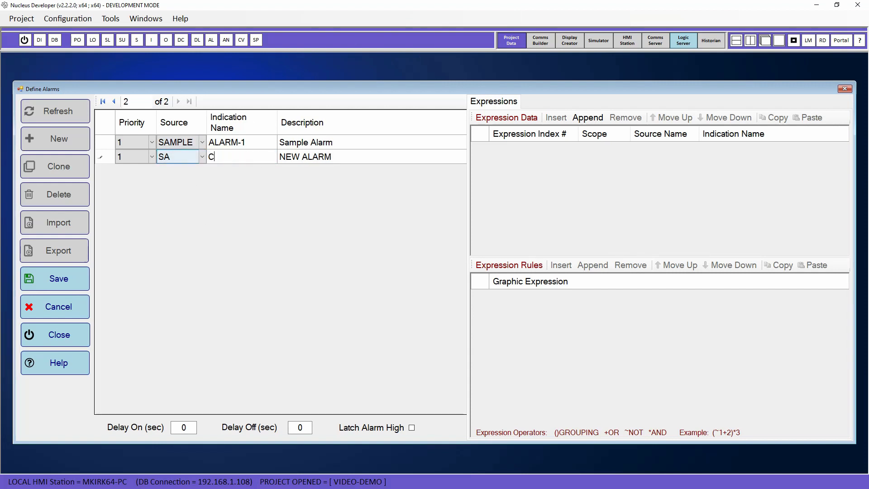
text(S01-ALARM)
key(BackSpace)
key(BackSpace)
key(BackSpace)
key(BackSpace)
key(BackSpace)
text(ALARM)
Append the SYSTEM indication CS01_OL to the expression data of the CS01_ALARM alarm.
click(577, 119)
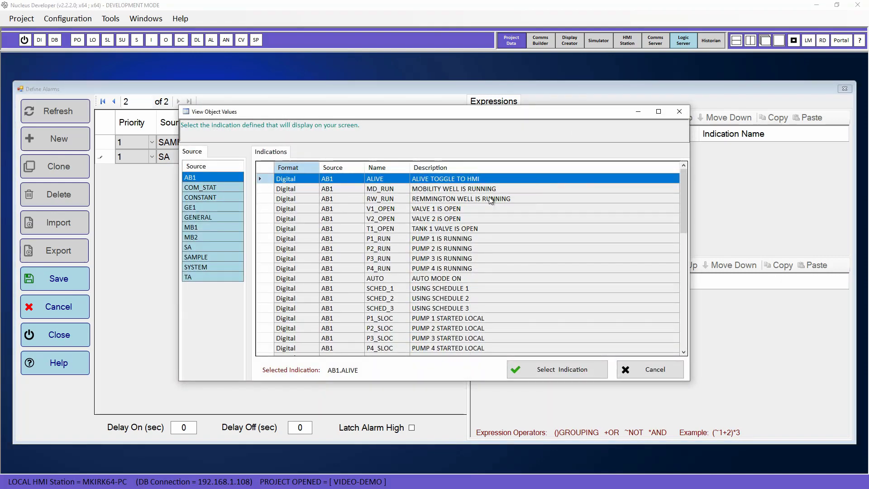
click(200, 267)
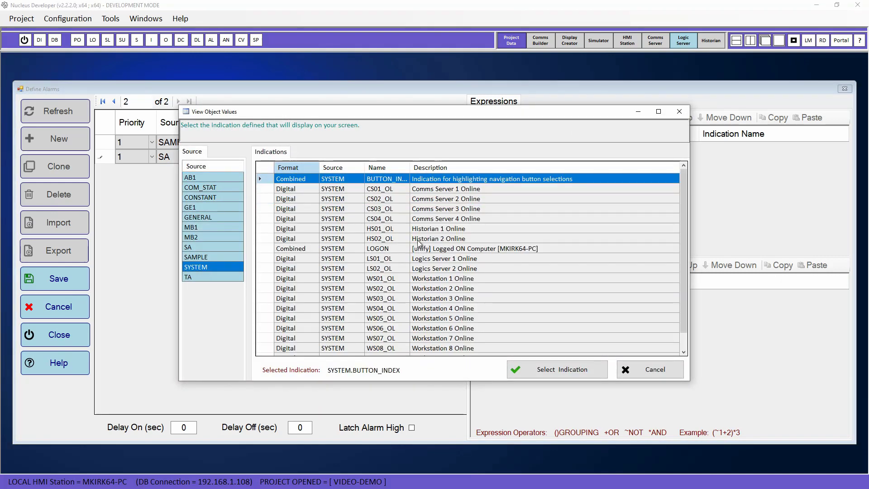
double_click(376, 190)
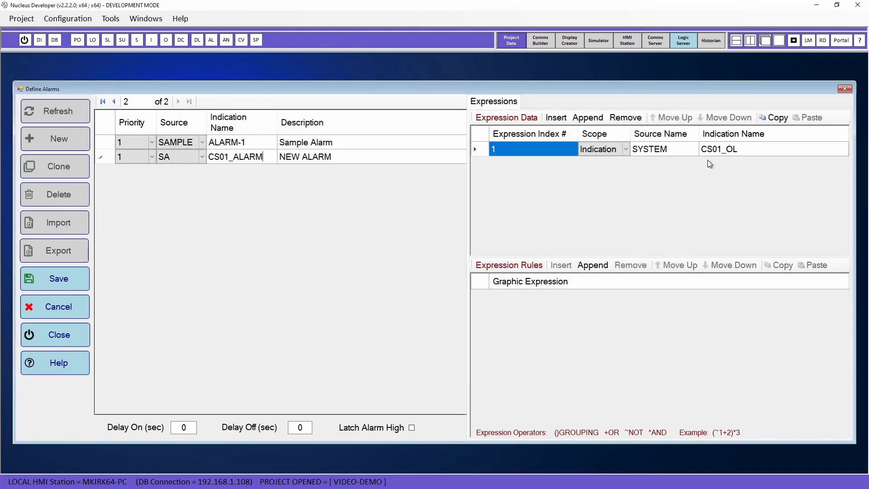
click(655, 148)
click(717, 148)
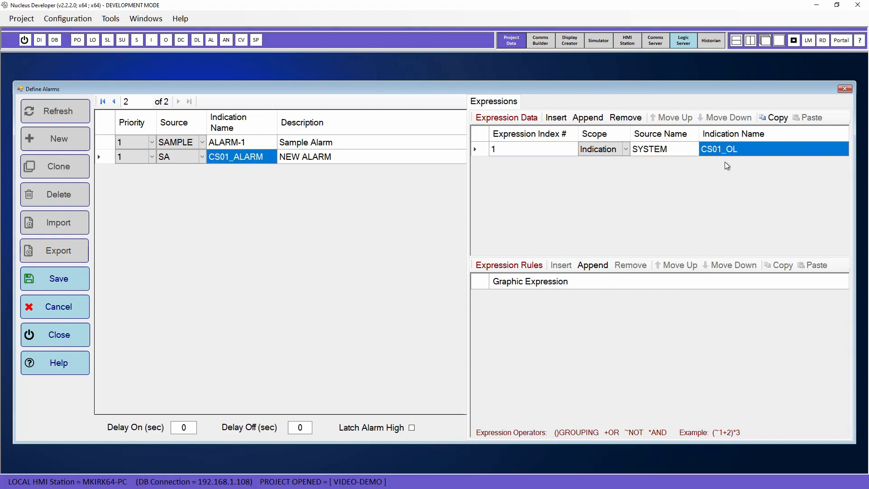
Append an expression rule to CS01_ALARM and set it to ~1.
click(593, 264)
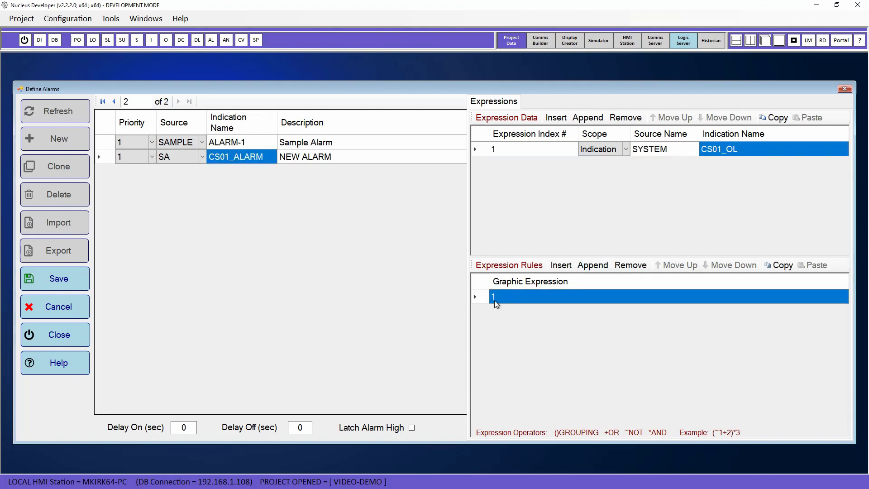
click(493, 297)
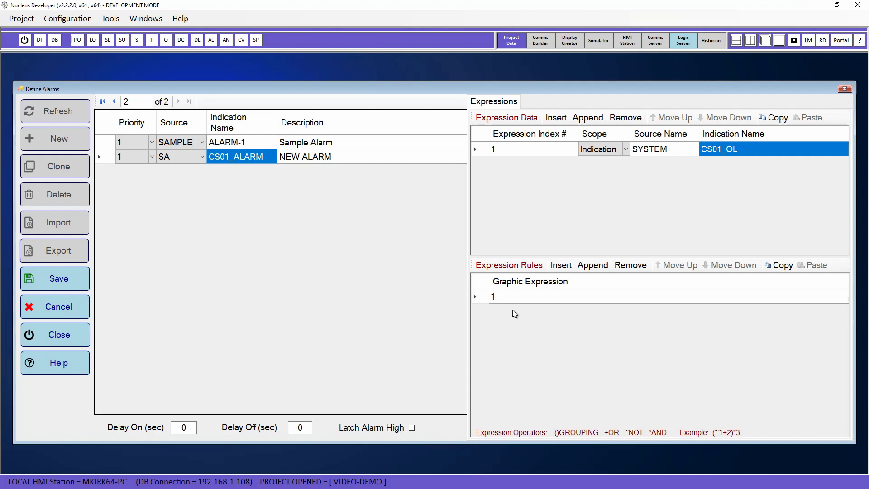
key(Home)
text(~)
click(676, 151)
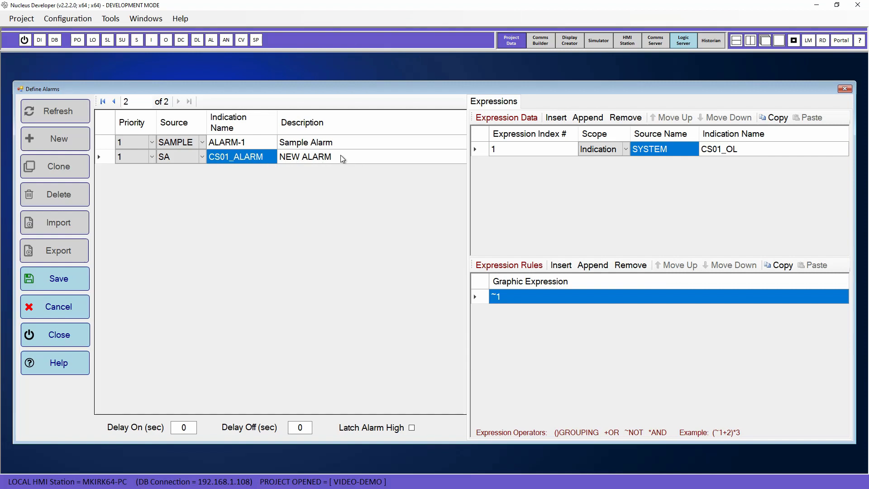
Set the CS01_ALARM description to "Server 1 Alarm" and save the alarm.
click(72, 278)
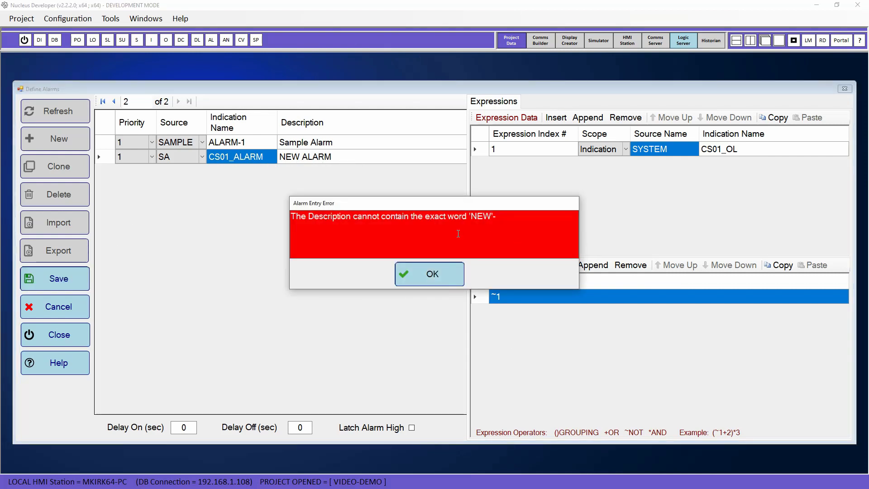
click(418, 276)
click(354, 157)
click(355, 157)
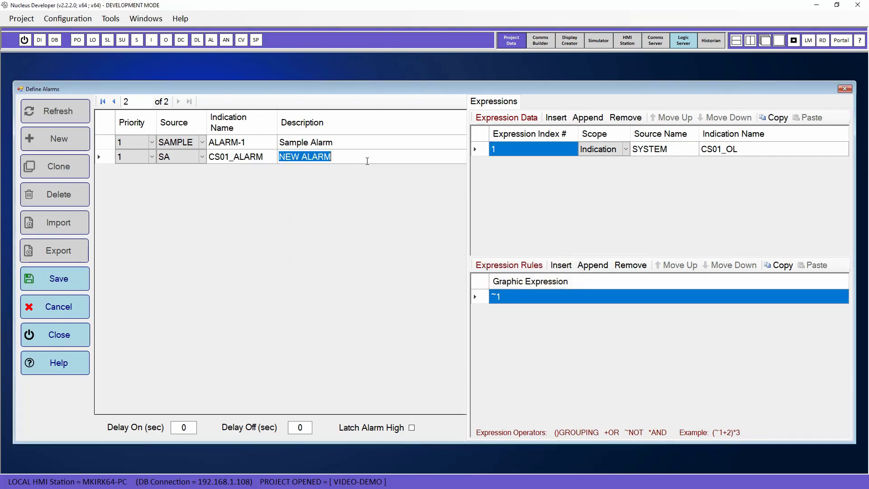
text(Serv)
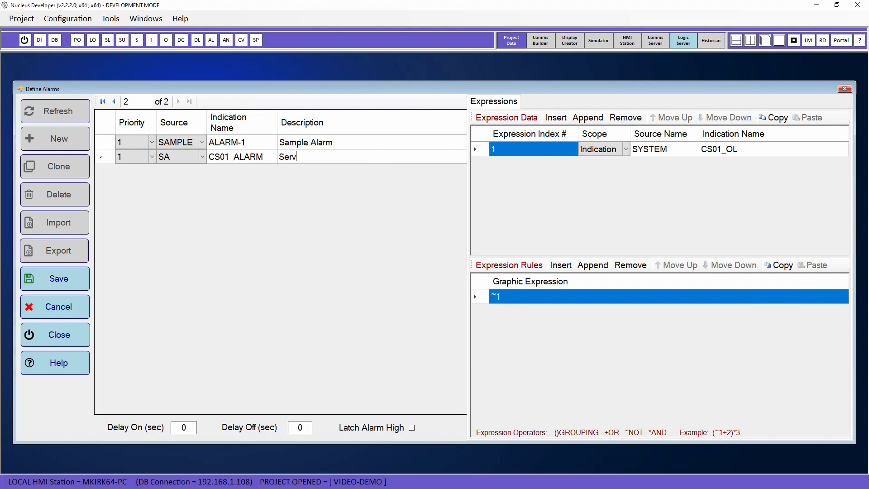
text(er 1 Alarm)
click(74, 272)
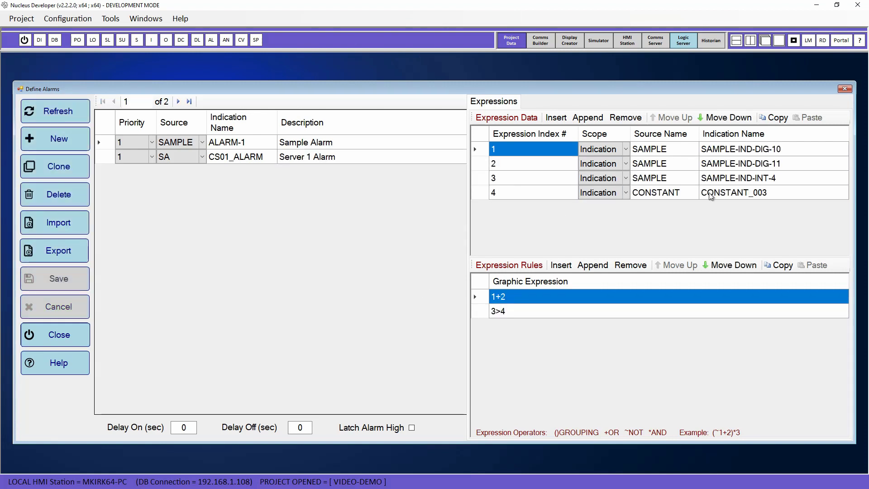
Clone the CS01_ALARM alarm under the name LS01_ALARM.
click(230, 159)
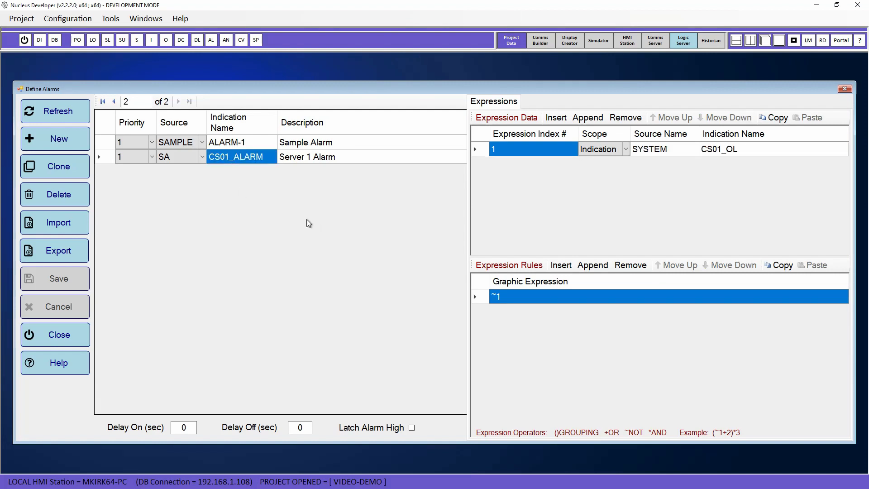
click(57, 166)
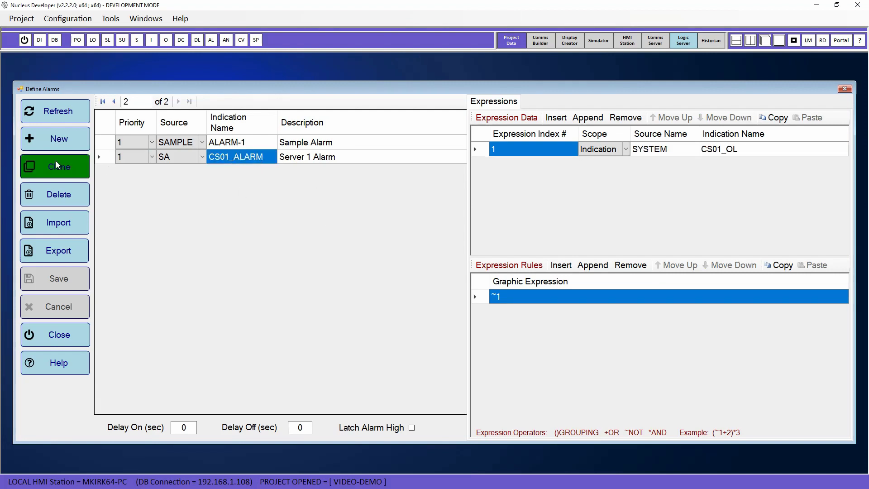
click(339, 232)
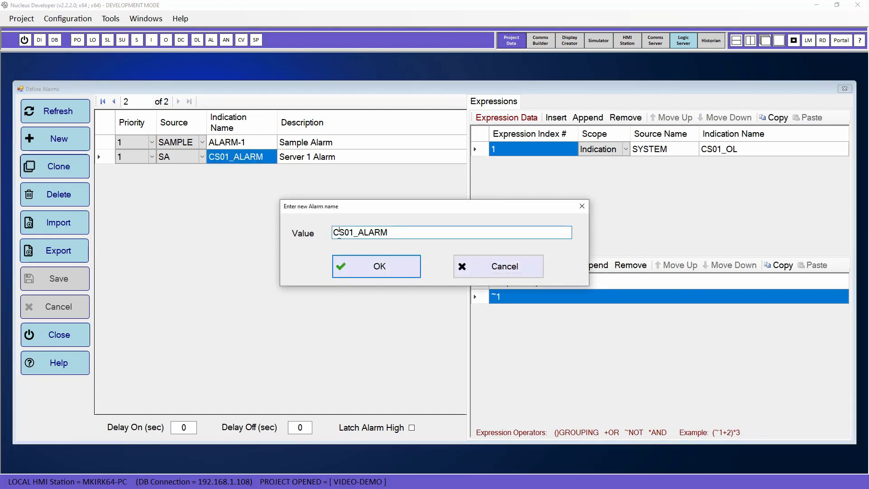
drag(339, 232, 316, 228)
text(L)
click(368, 274)
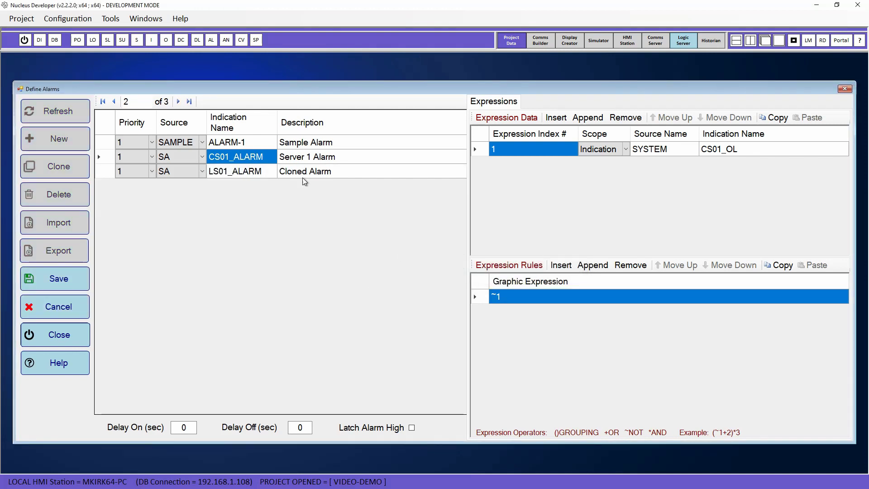
Set the description of the cloned LS01_ALARM to "Logic Server 1 Alarm".
click(320, 171)
click(320, 171)
text(Lo)
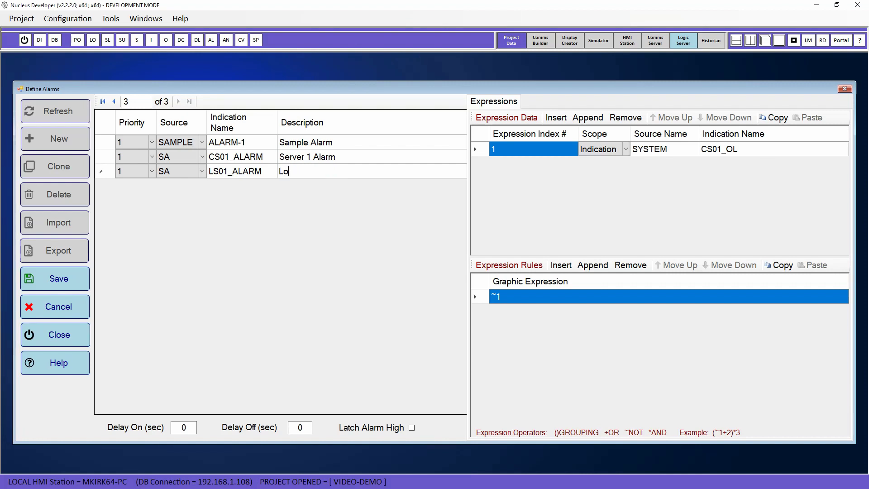
text(gic Server 1 Alarm)
Change the indication in LS01_ALARM's expression data to LS01_OL and save the alarm.
click(722, 149)
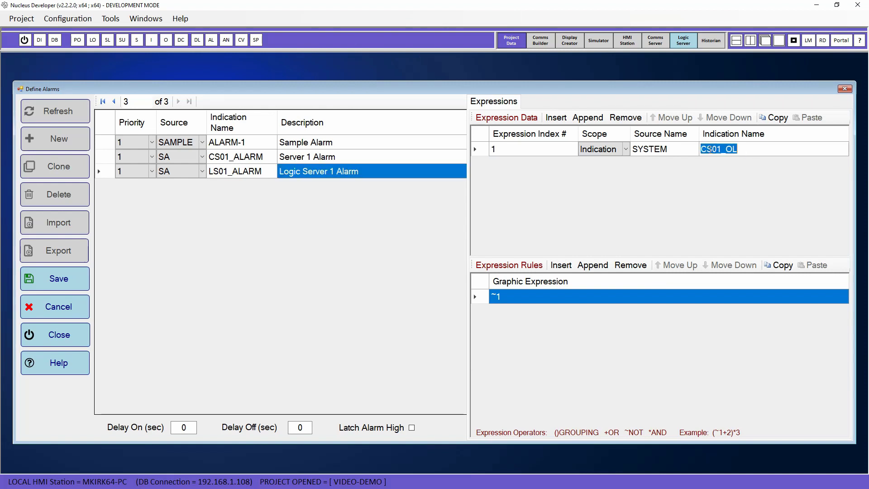
click(707, 149)
drag(707, 150, 679, 150)
text(L)
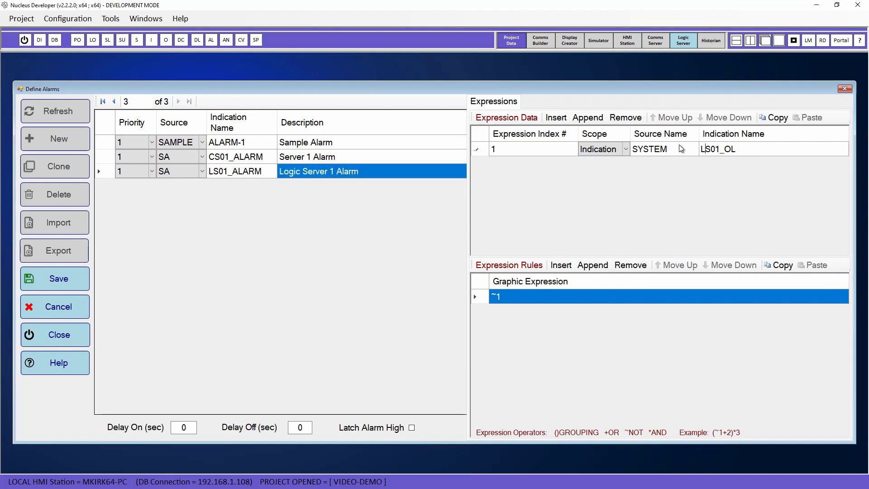
click(679, 153)
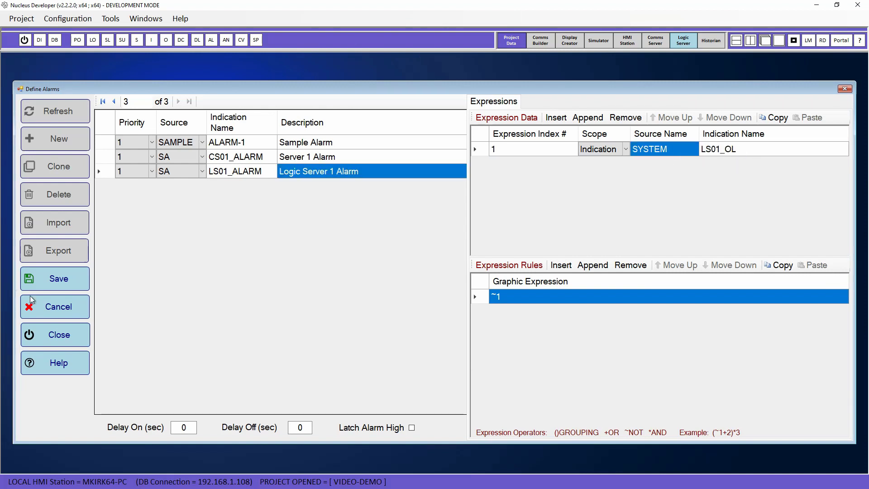
click(46, 277)
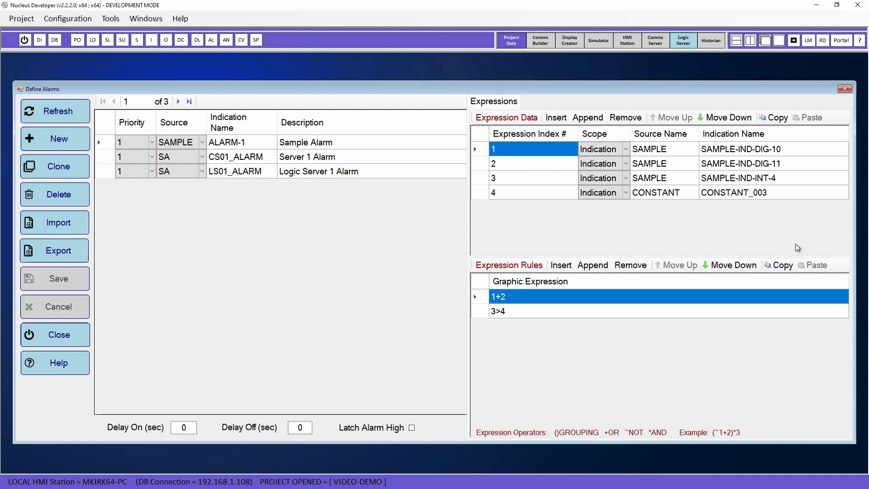
Compare the expression data and rules of the CS01_ALARM and LS01_ALARM alarms.
click(263, 160)
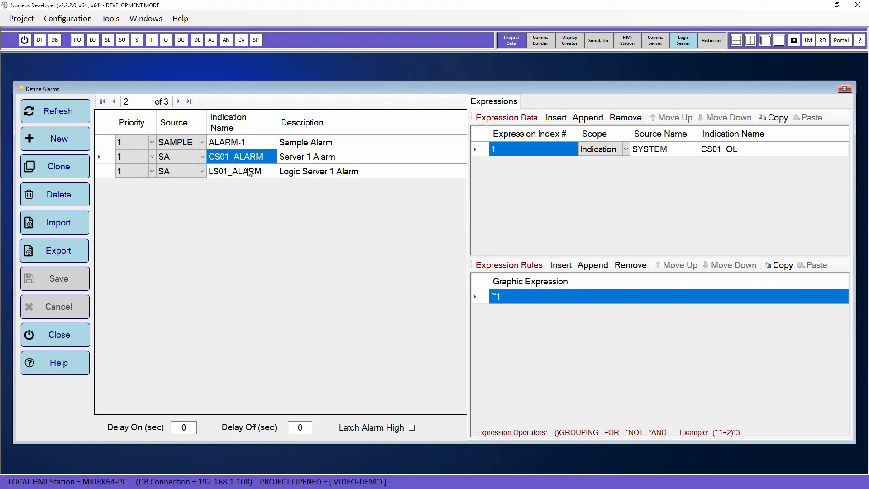
click(250, 171)
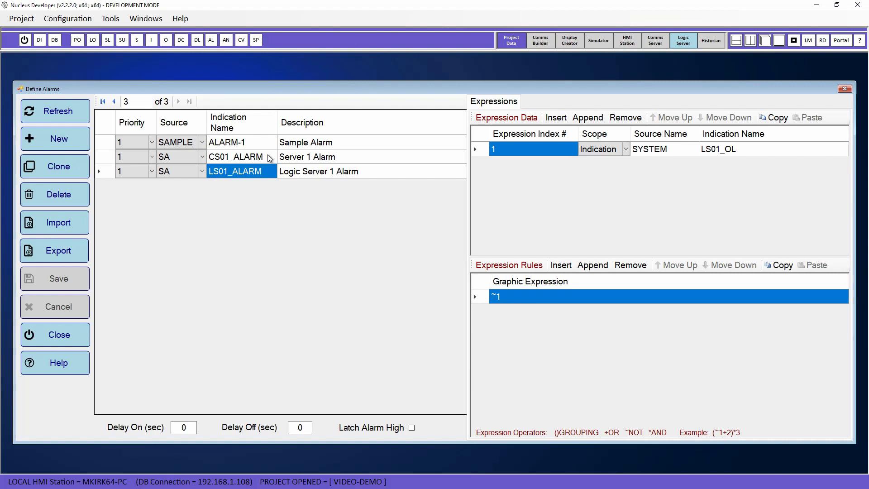
click(270, 158)
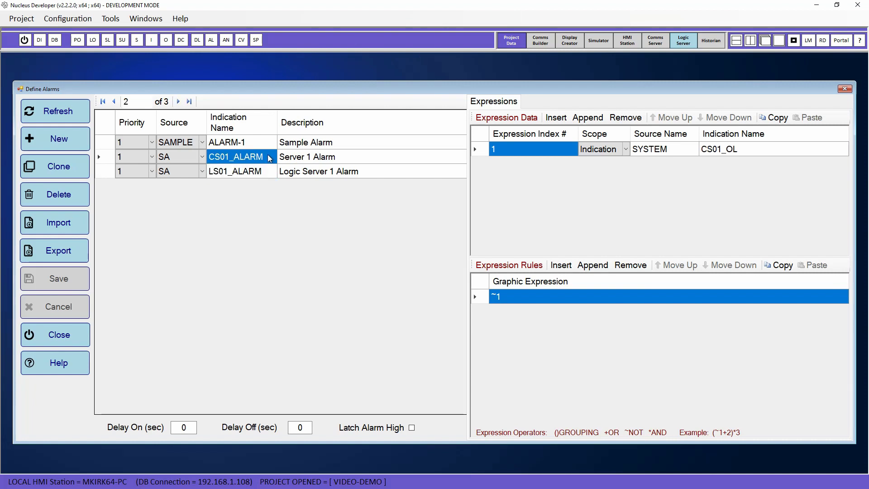
click(268, 174)
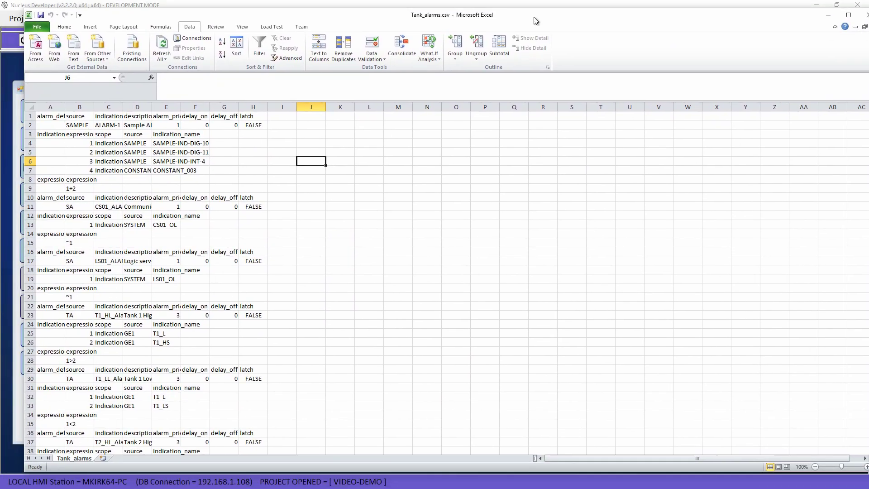
Widen column A of Tank_alarms.csv in Excel to review the tank alarm definitions, then minimize the workbook.
drag(535, 20, 528, 23)
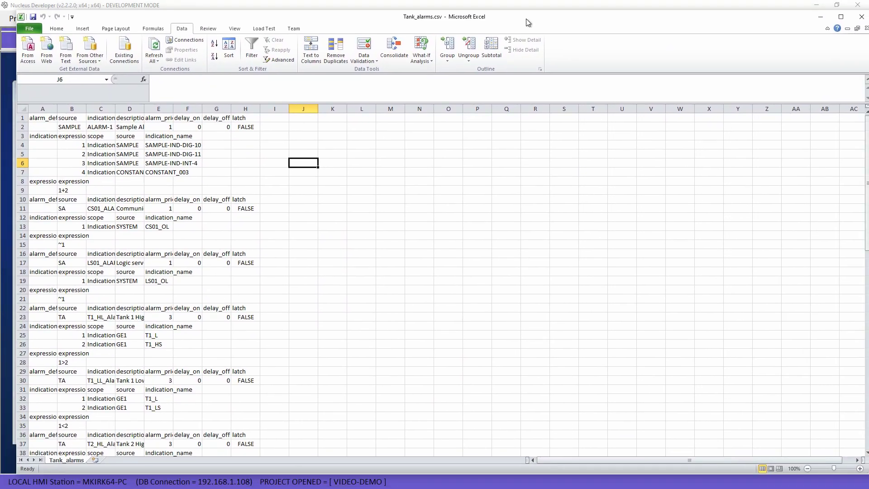
drag(57, 108, 108, 113)
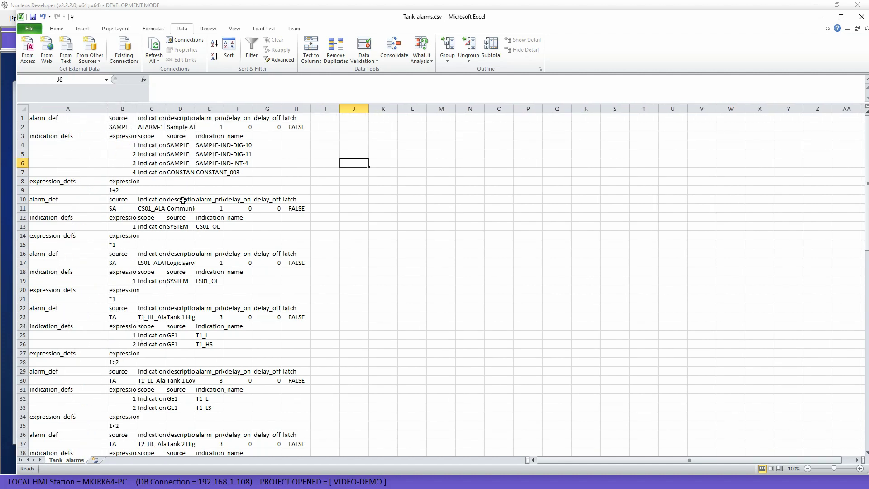
scroll(183, 201, down, 14)
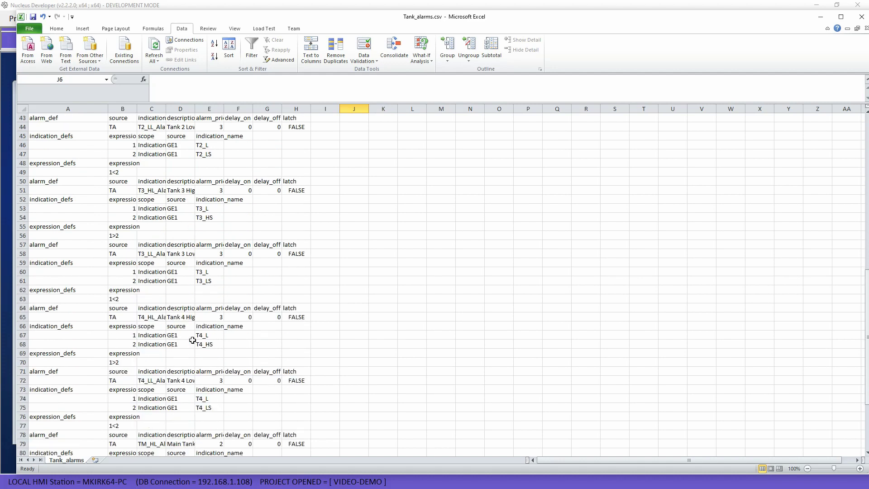
scroll(193, 340, up, 6)
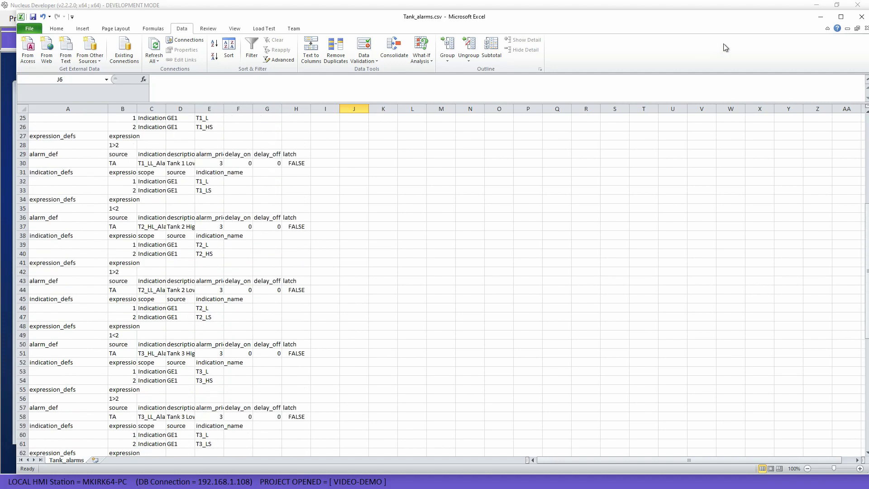
click(820, 17)
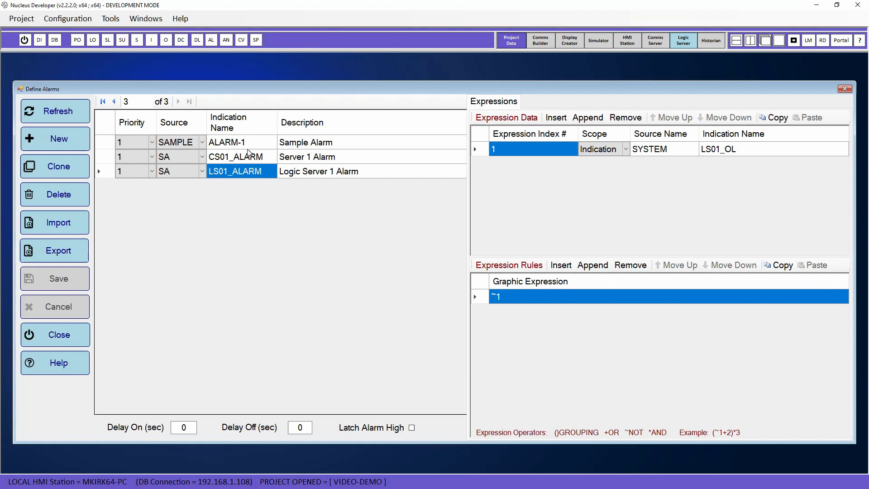
Start an alarm import and choose Tank_alarms.csv from the Exports folder as the source file.
click(66, 229)
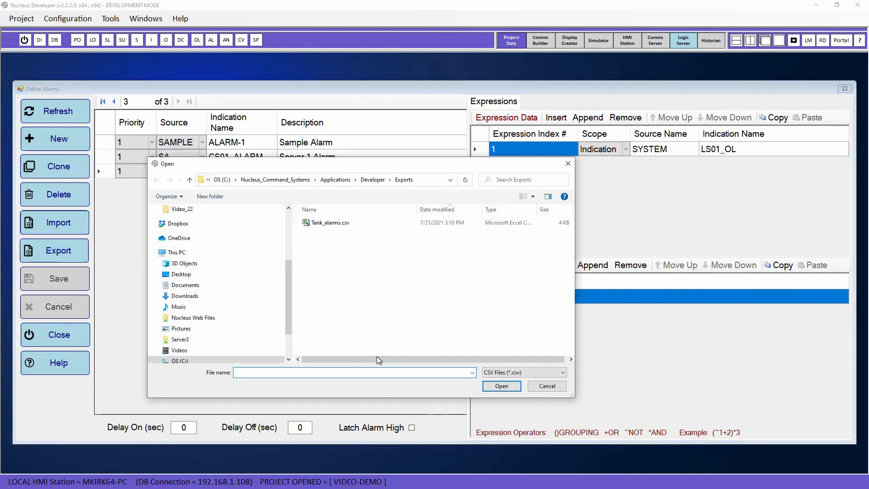
click(325, 223)
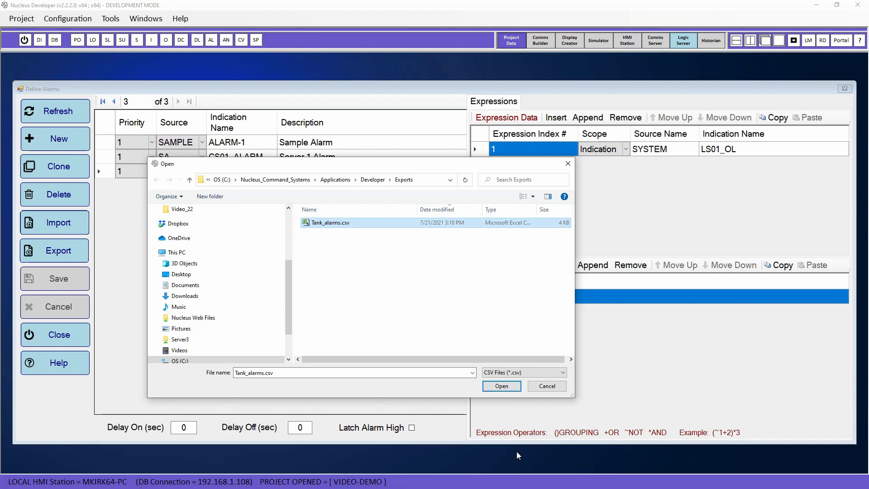
Switch to Excel, save and close Tank_alarms.csv, and exit Excel so that the file is free.
key(super)
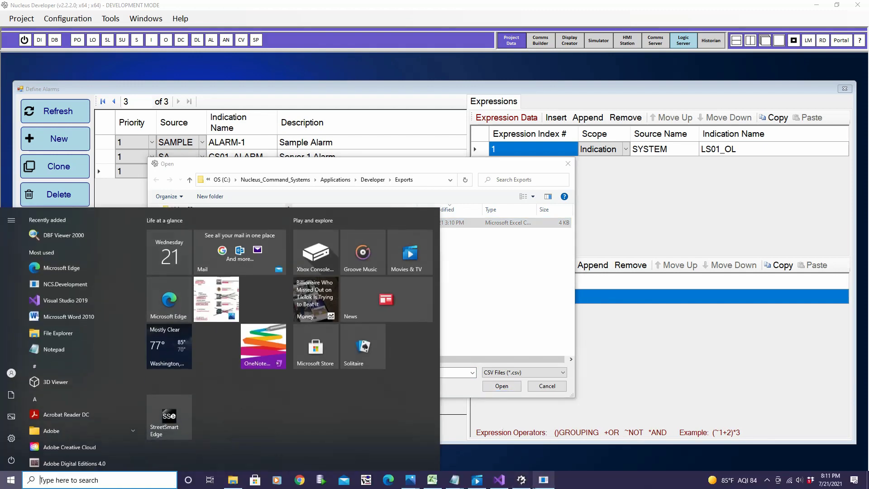
click(432, 479)
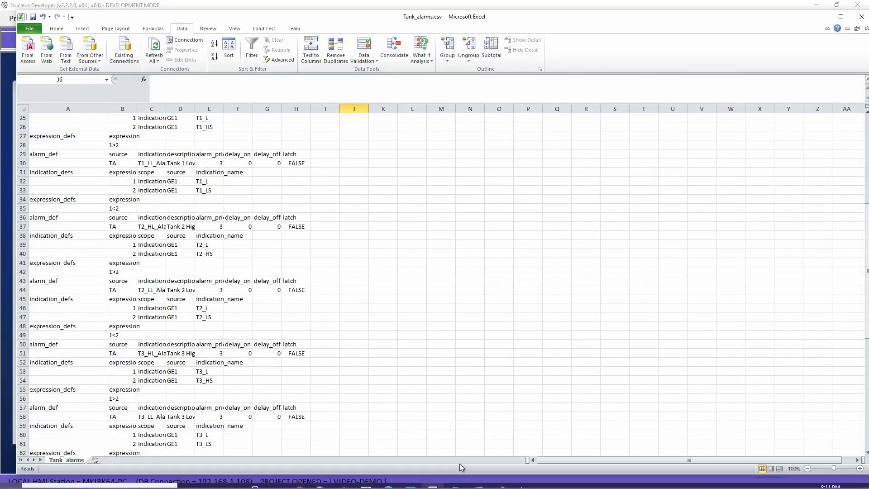
click(866, 28)
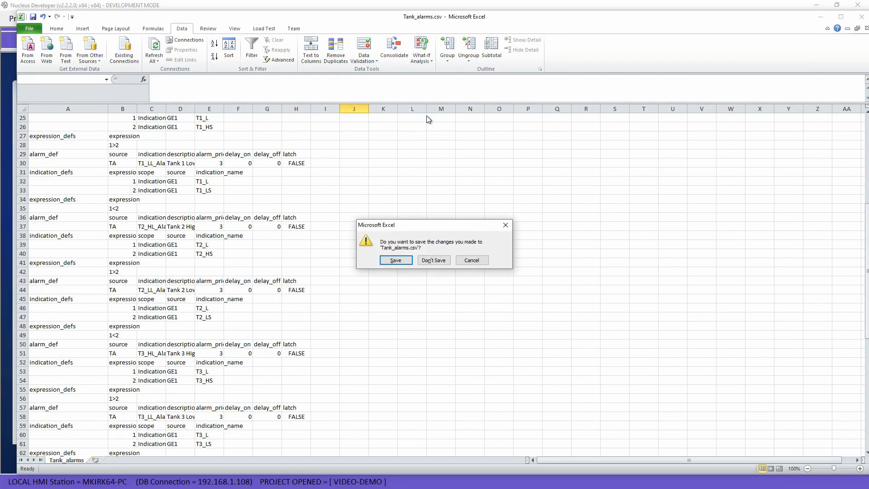
click(399, 264)
click(402, 280)
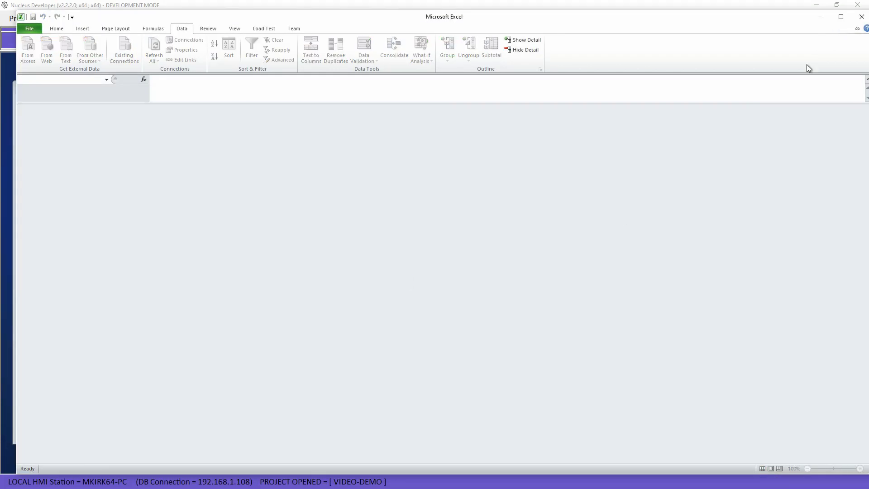
click(861, 18)
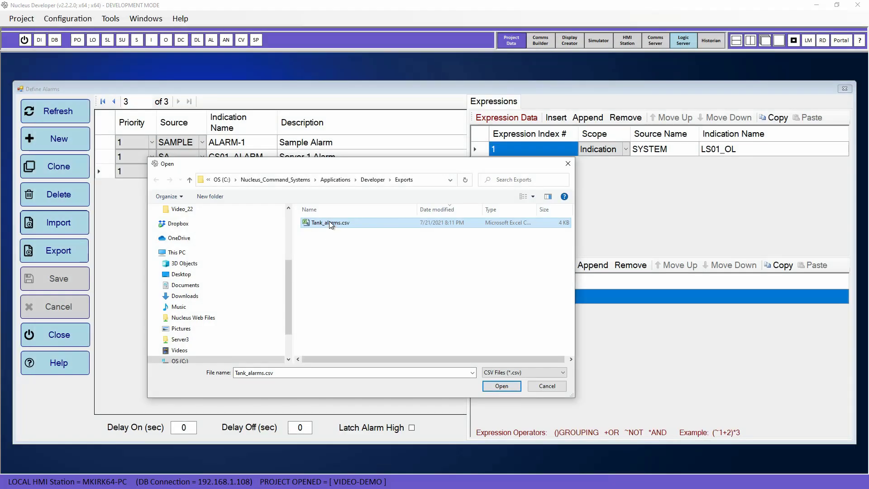
Open the chosen Tank_alarms.csv in Nucleus Developer and confirm loading its alarms into the alarms table.
click(493, 385)
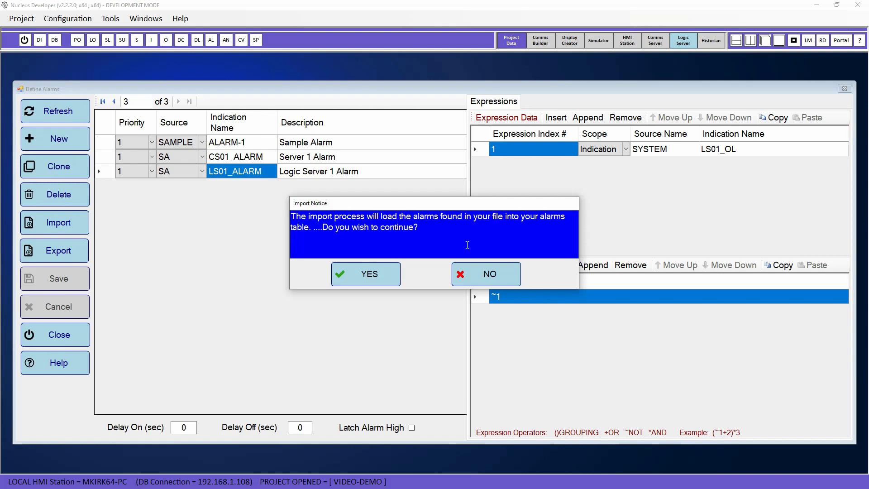
click(370, 274)
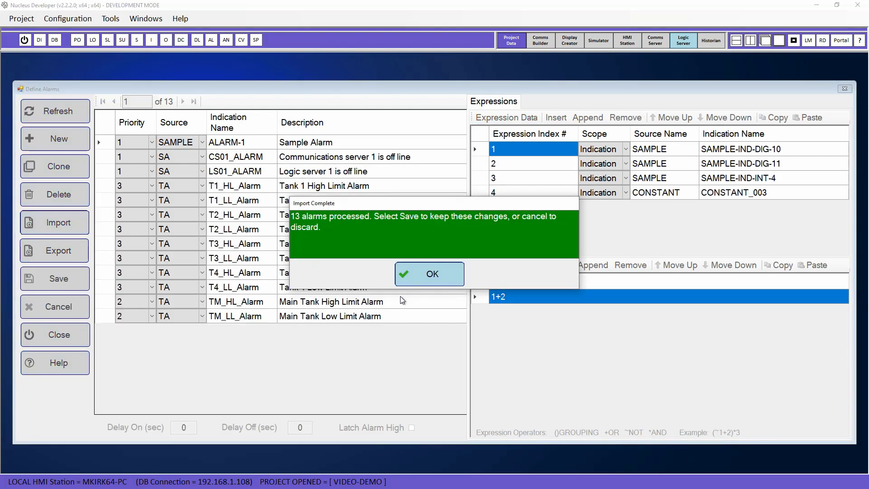
click(422, 284)
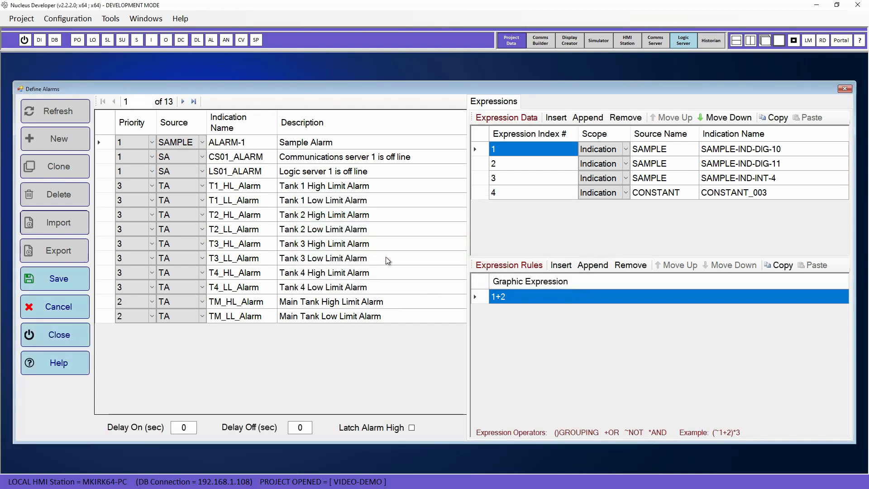
Review the expression data and rules of the imported Tank 1 and Tank 2 alarms, including the source names in T1_HL_Alarm.
click(256, 187)
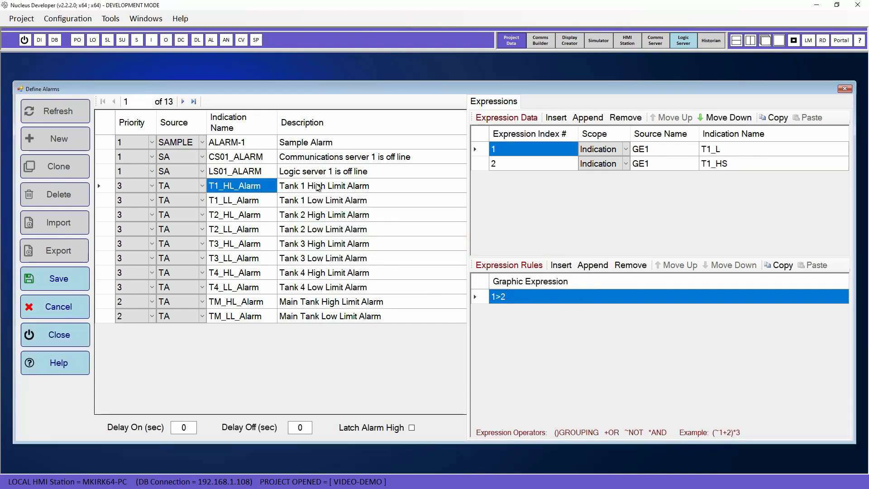
click(292, 190)
click(260, 203)
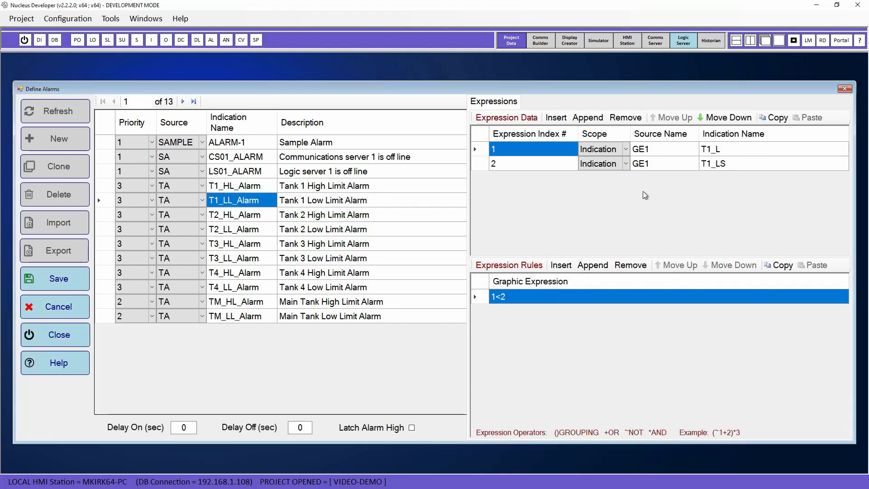
click(248, 217)
click(247, 230)
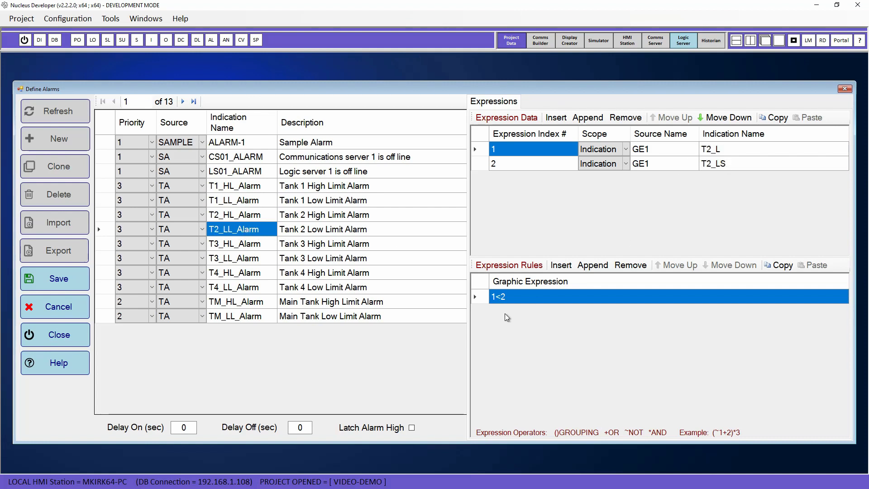
click(234, 187)
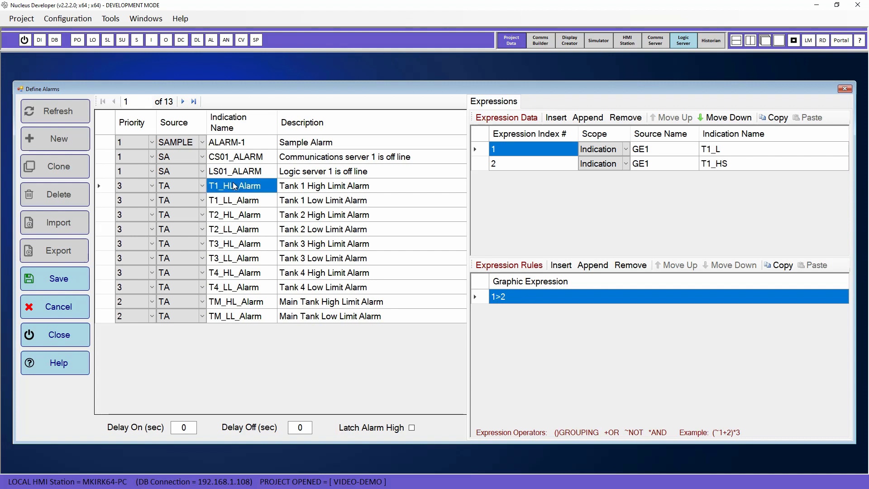
click(318, 188)
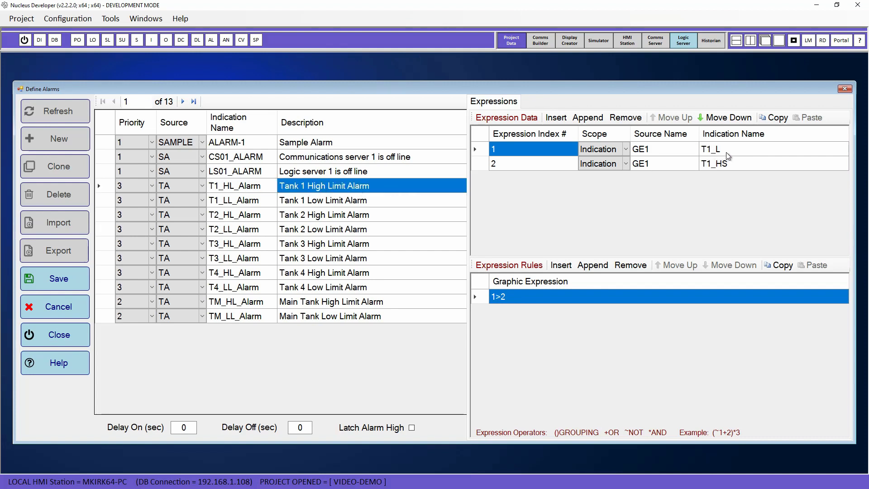
click(649, 150)
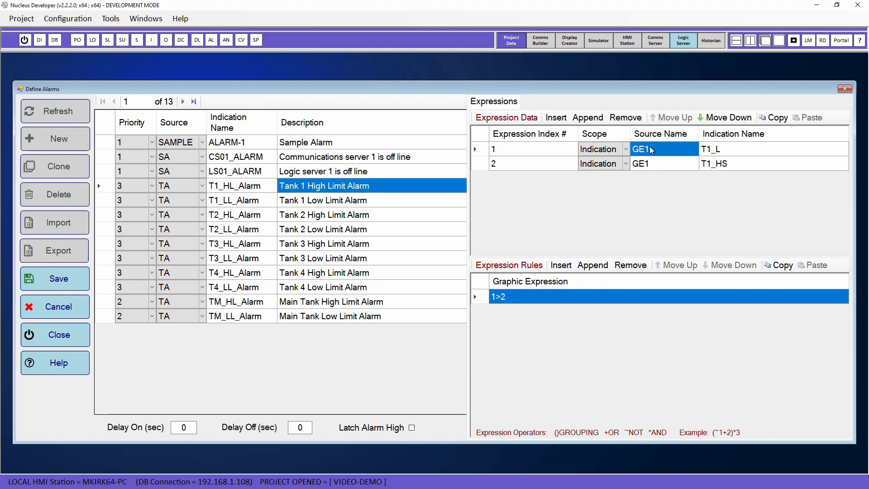
click(657, 168)
Compare the level and setpoint indications and the rules between the high and low limit alarms of Tanks 1 and 2.
click(329, 201)
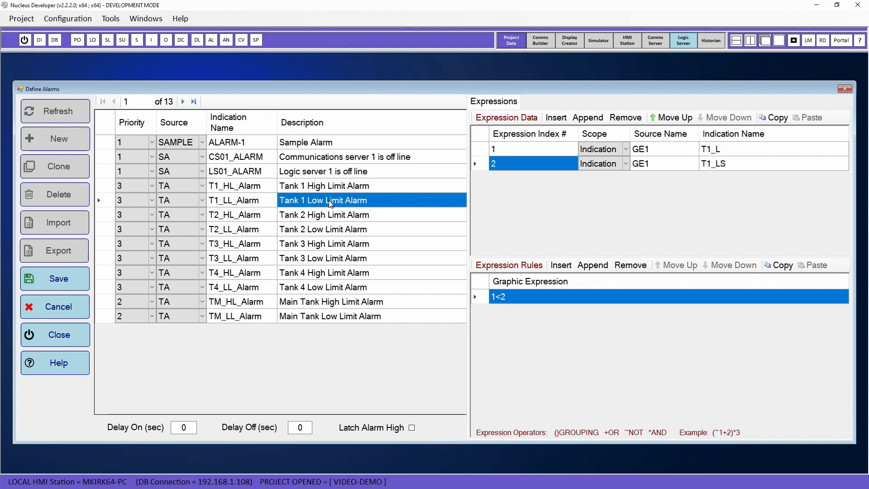
click(368, 215)
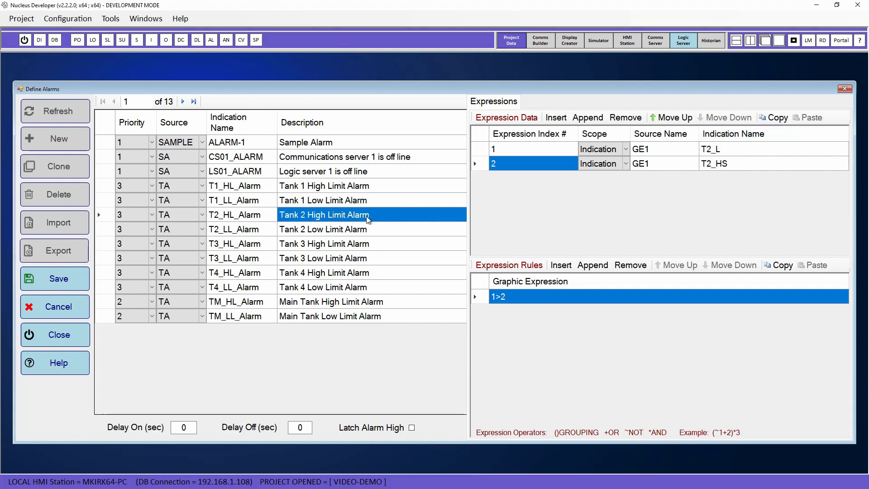
click(364, 230)
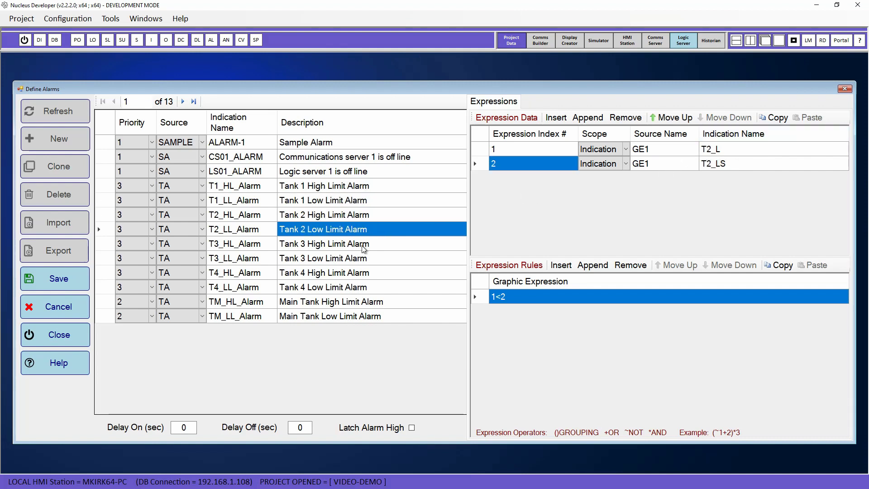
click(366, 191)
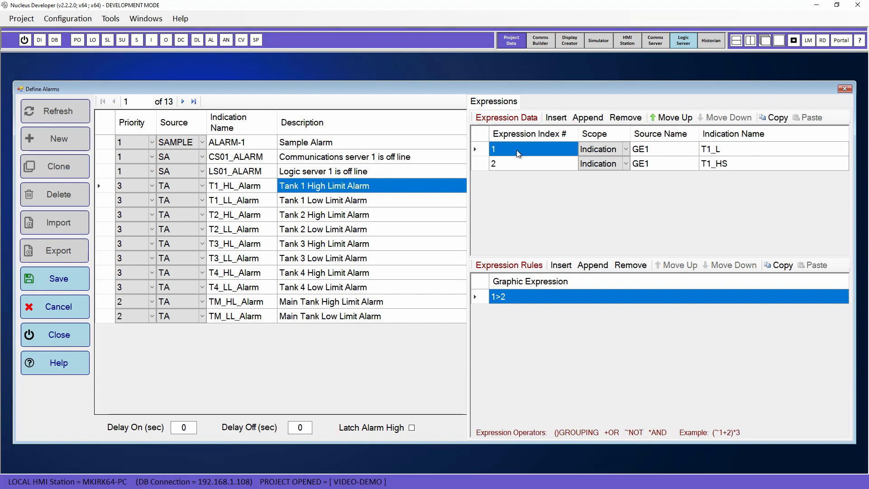
click(360, 203)
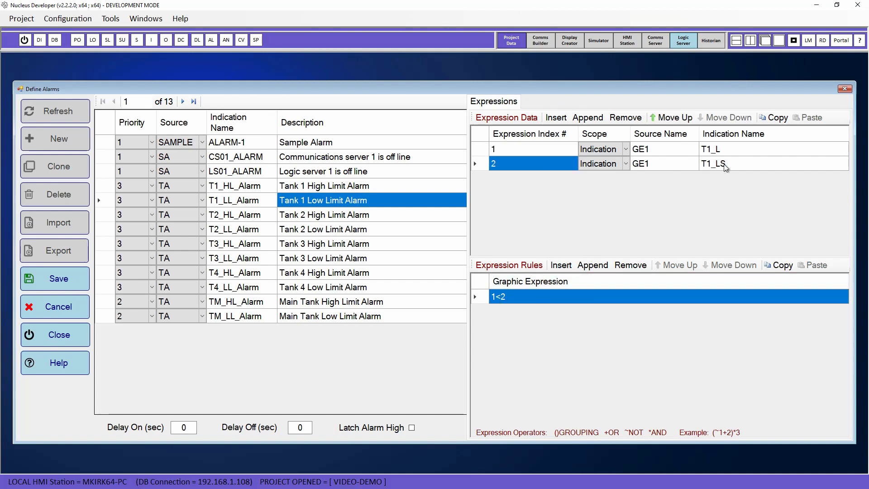
click(335, 217)
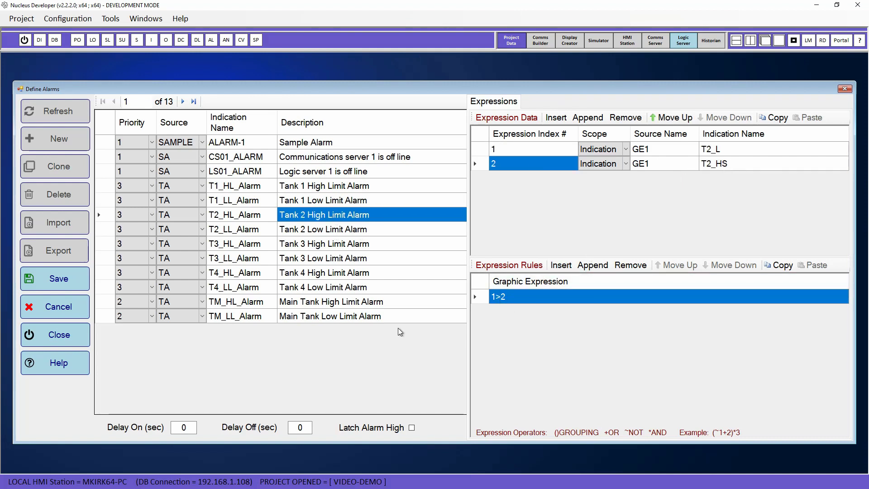
Check the priority assigned to the tank alarms and save the imported alarm definitions.
click(125, 187)
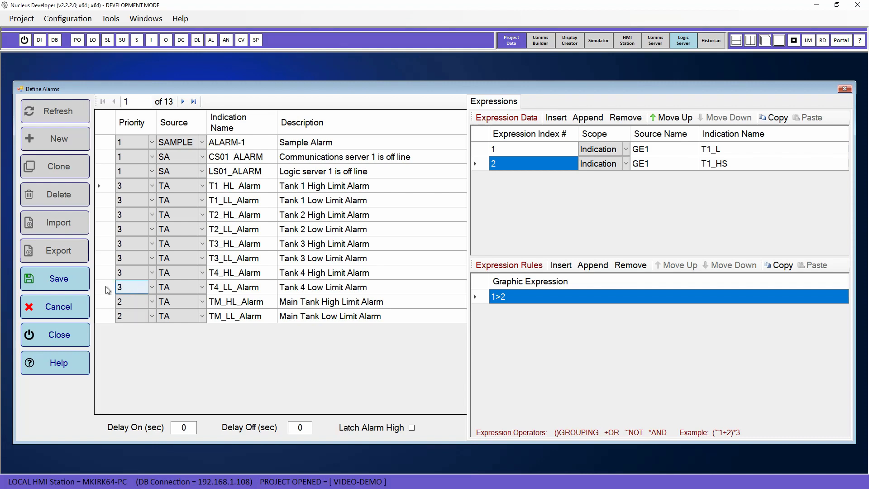
click(77, 278)
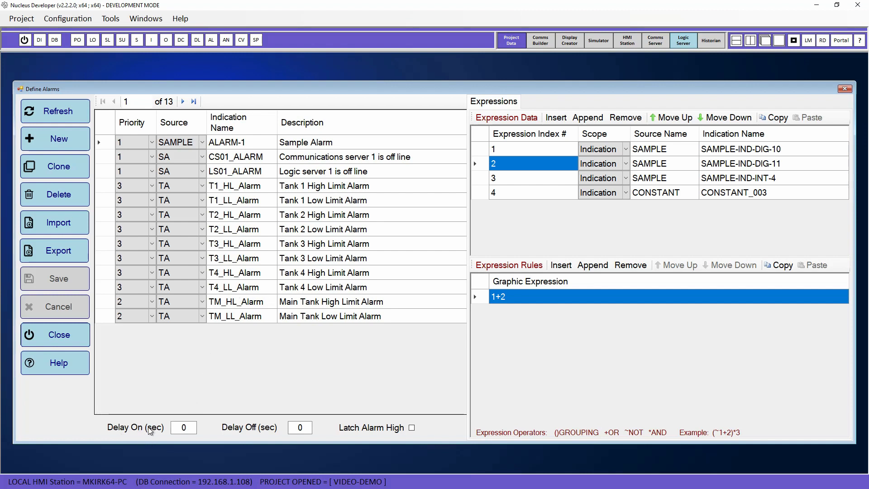
Check the on and off delay settings of the saved alarms, including the tank high limit alarms and TM_LL_Alarm.
click(190, 427)
click(245, 187)
click(250, 205)
click(252, 217)
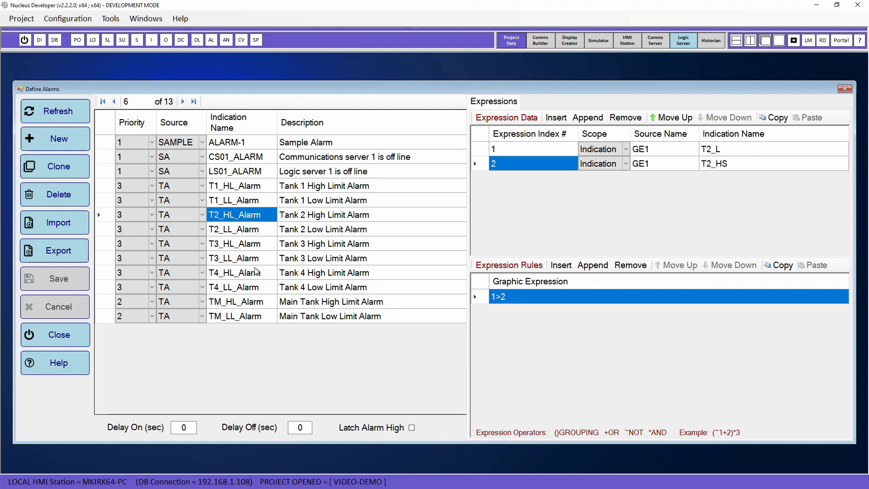
click(253, 312)
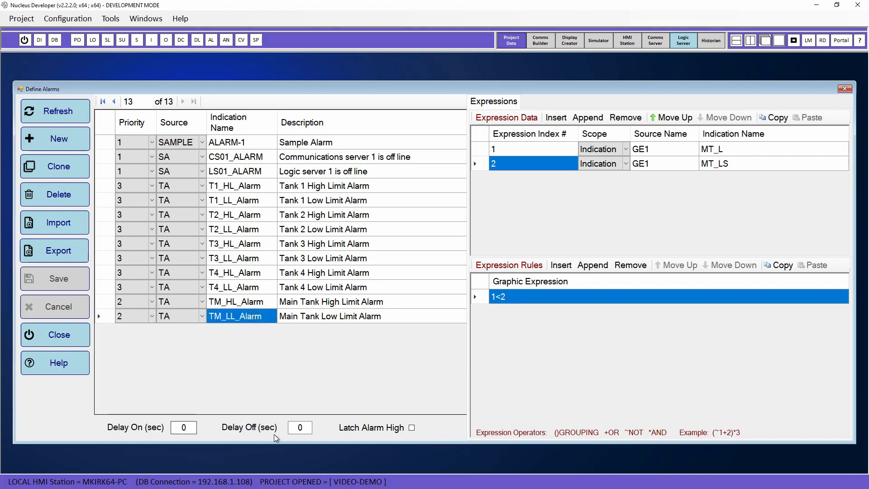
click(296, 428)
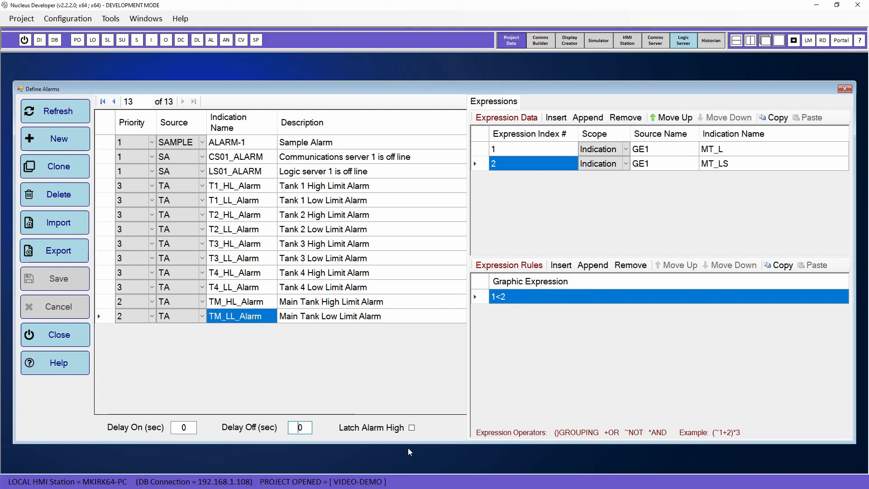
Try switching Latch Alarm High on and off for TM_LL_Alarm and discard the edits.
click(411, 427)
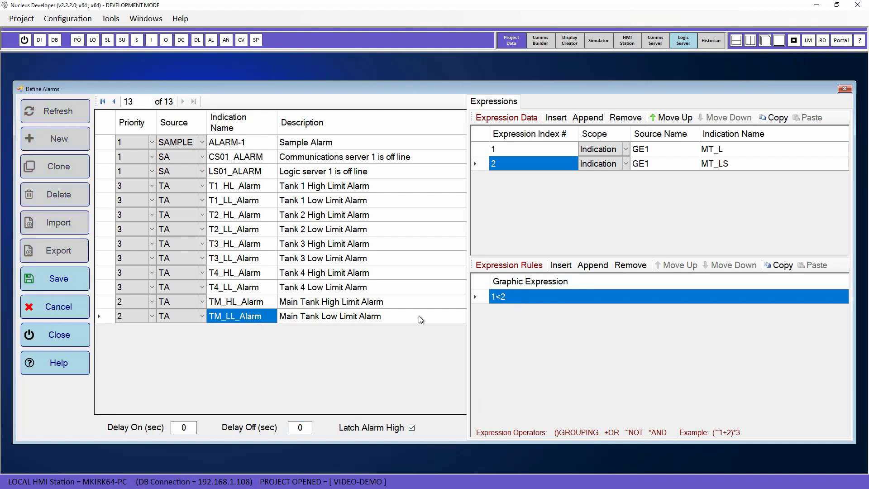
click(412, 428)
click(49, 312)
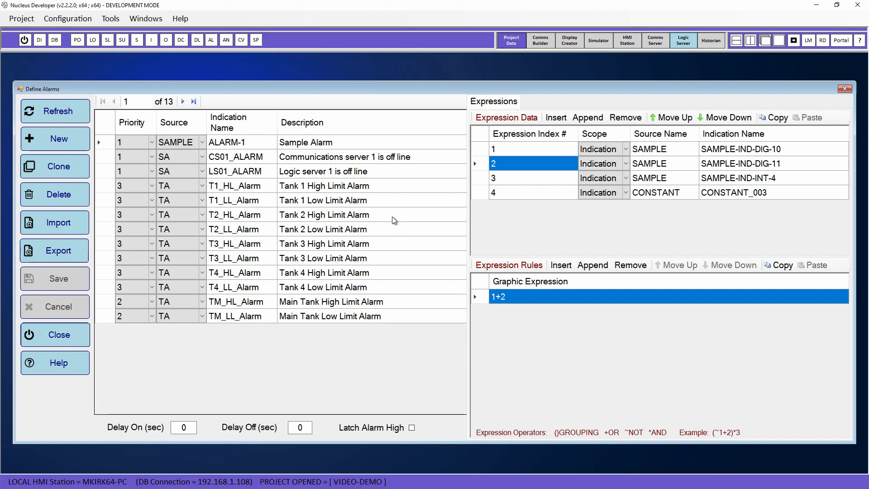
Open the input indication definitions and filter them by type ALARM.
click(252, 143)
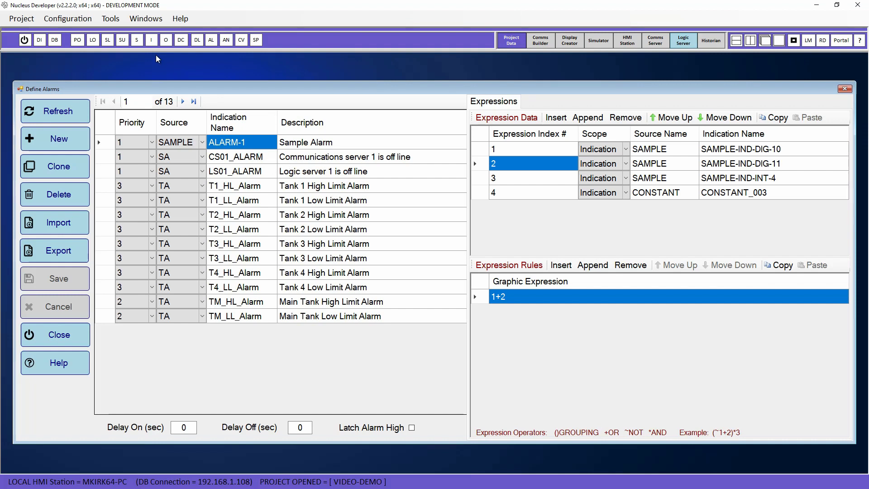
click(151, 40)
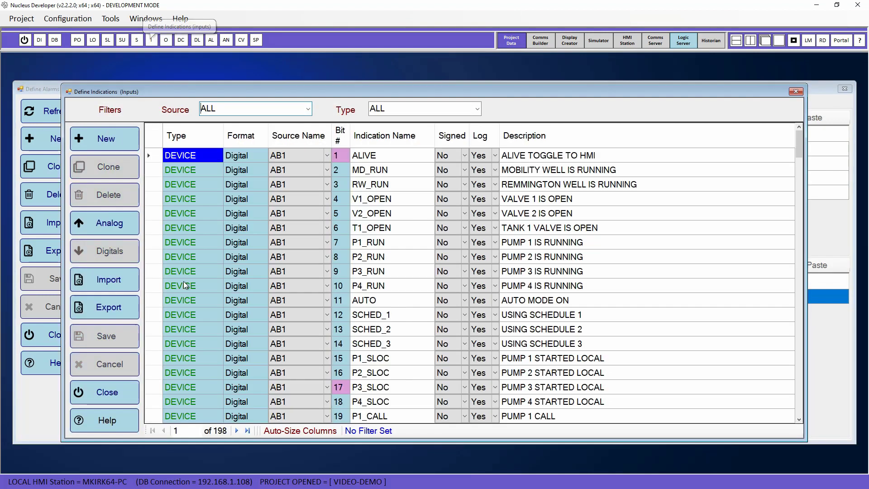
click(466, 112)
click(397, 131)
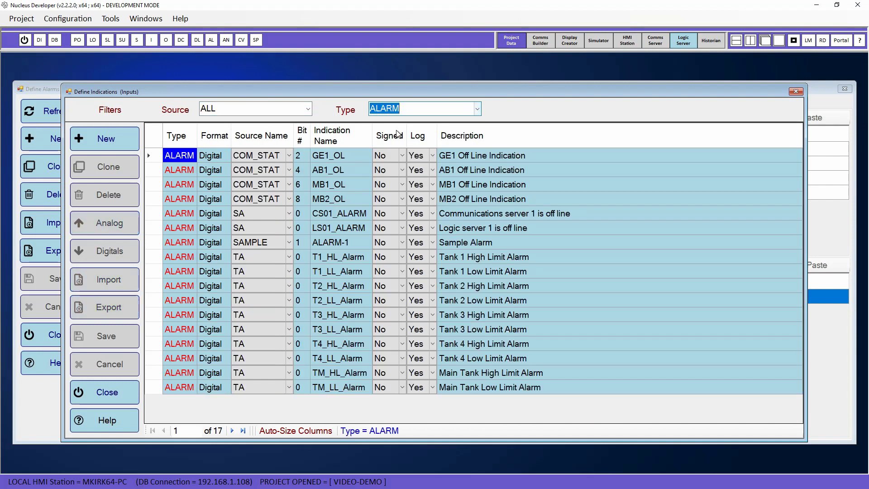
Examine the indication names and descriptions listed for the tank, server and sample alarms.
click(343, 258)
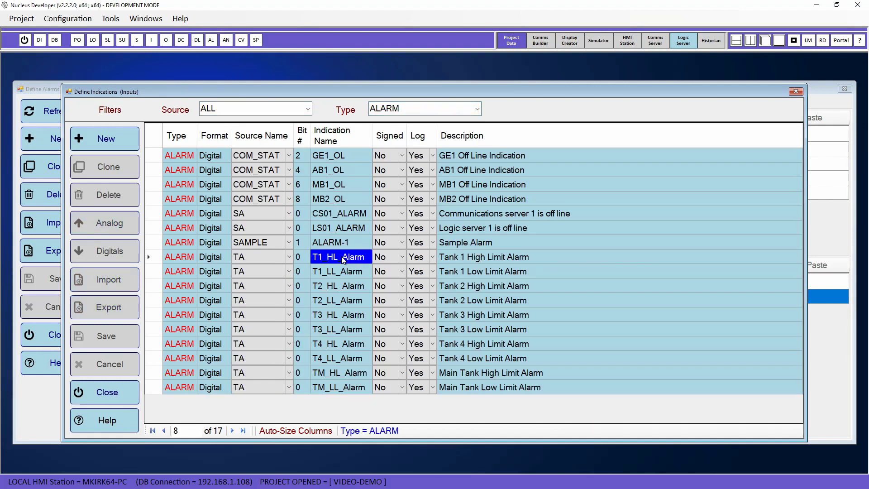
click(347, 272)
click(349, 289)
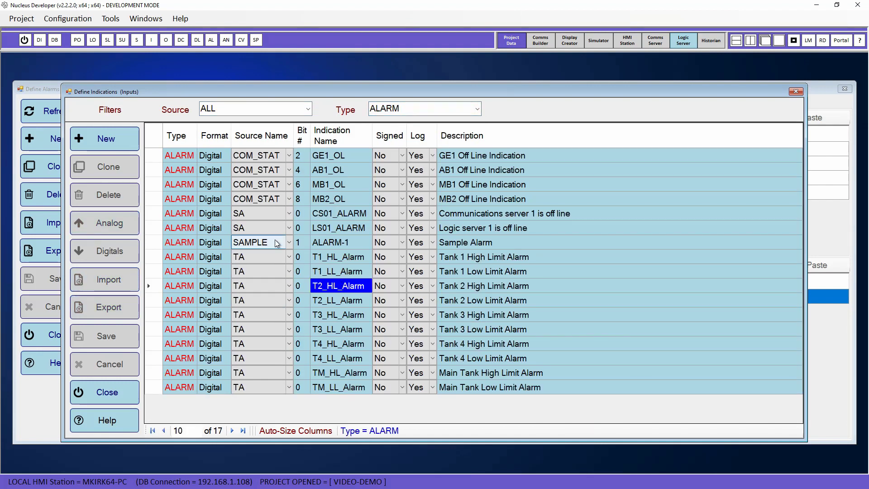
click(350, 244)
click(350, 215)
click(349, 226)
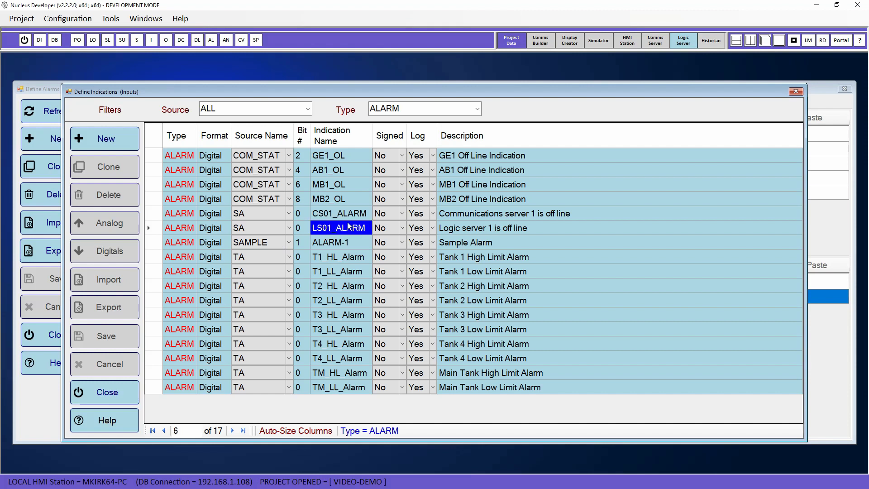
click(462, 216)
click(469, 228)
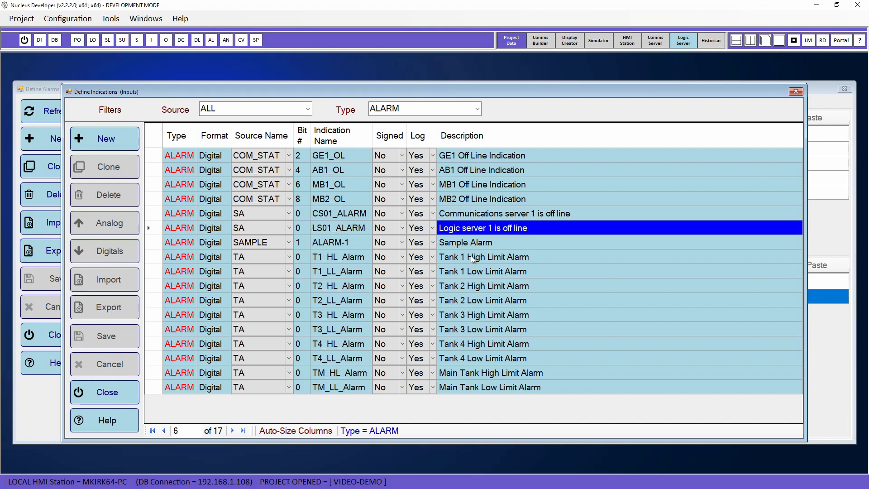
click(472, 258)
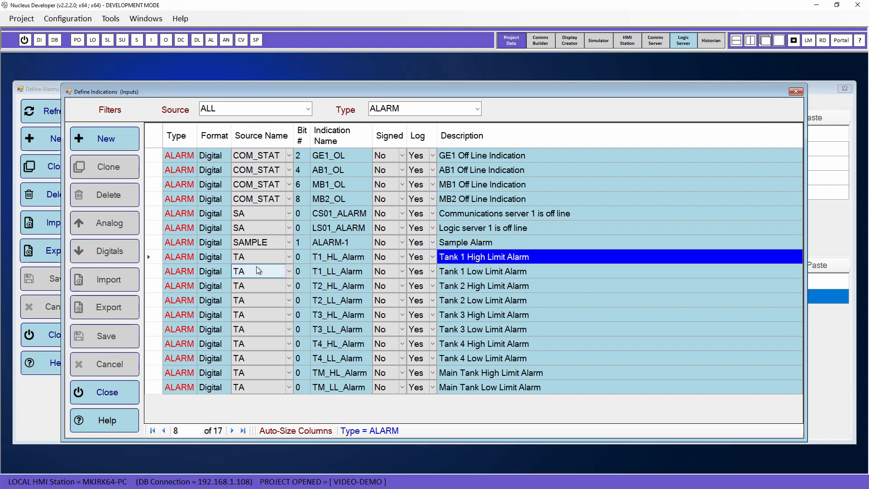
click(352, 262)
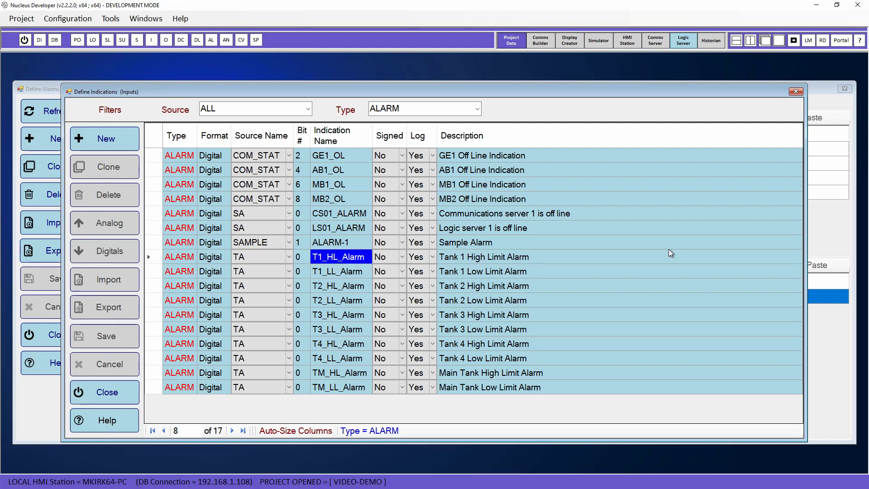